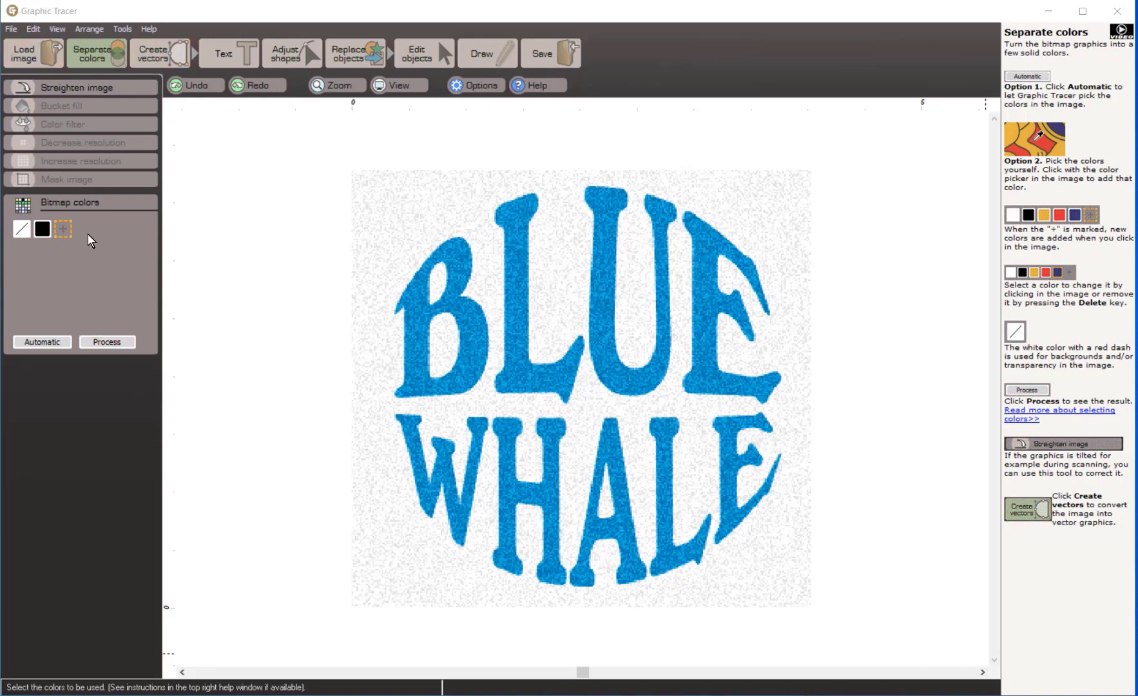
Step: Reduce the BLUE WHALE bitmap to automatically picked colors and convert the processed image to vectors
click(58, 345)
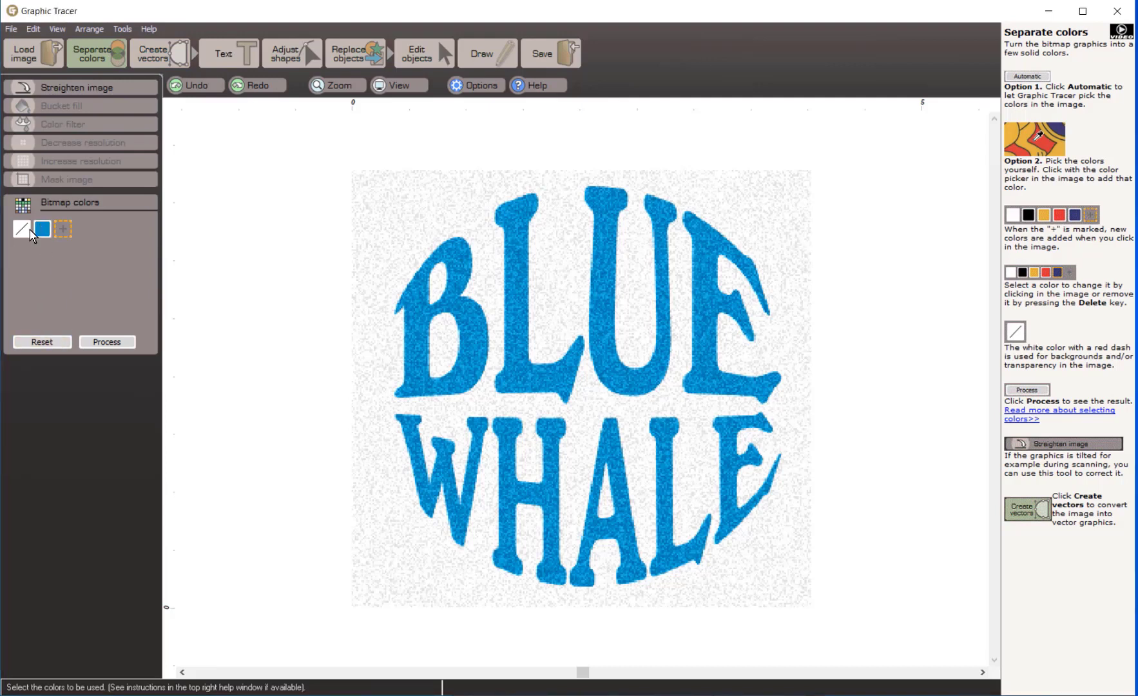
click(106, 342)
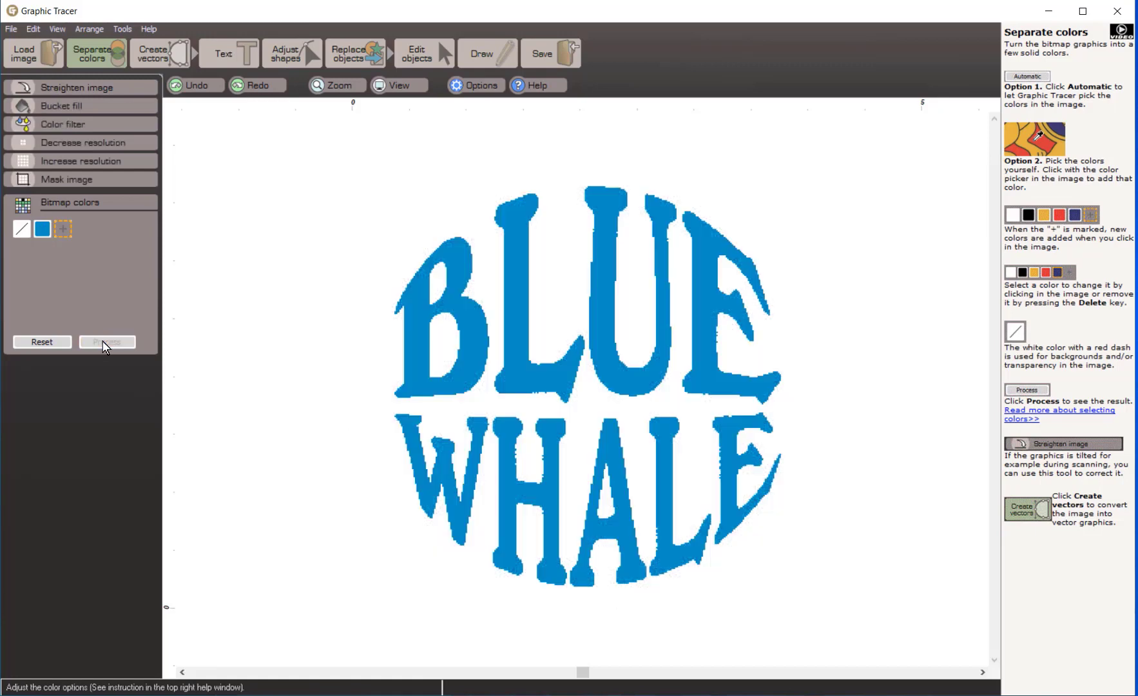
click(162, 55)
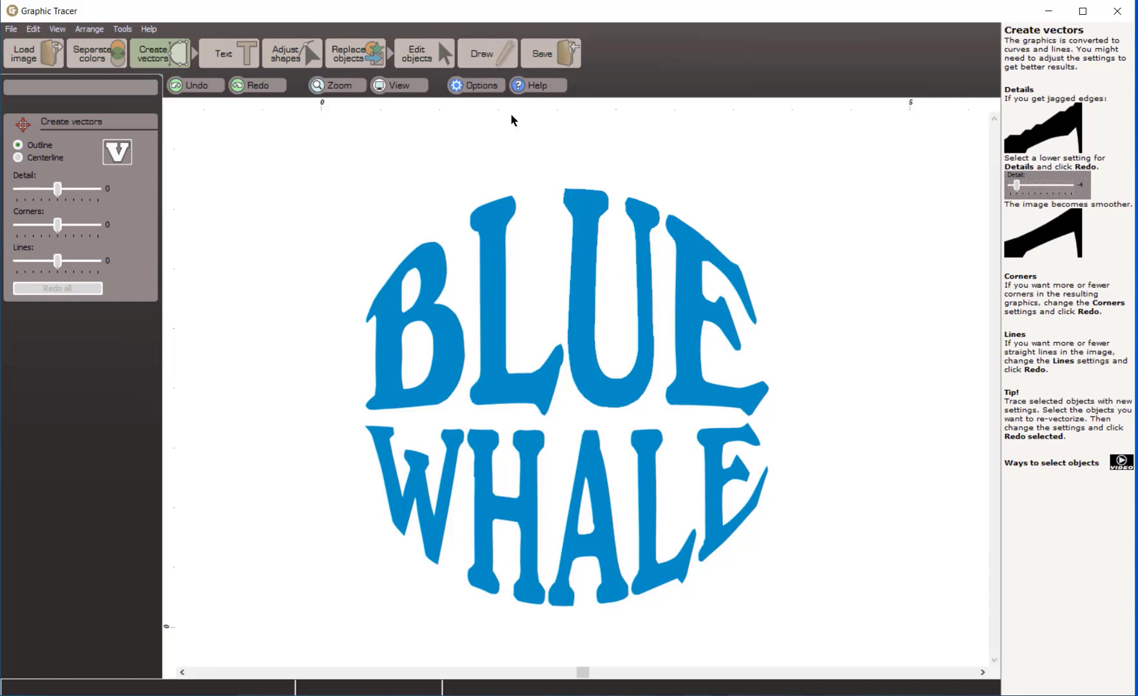
Step: Start font identification on the word BLUE with the text orientation set to Distorted
click(225, 51)
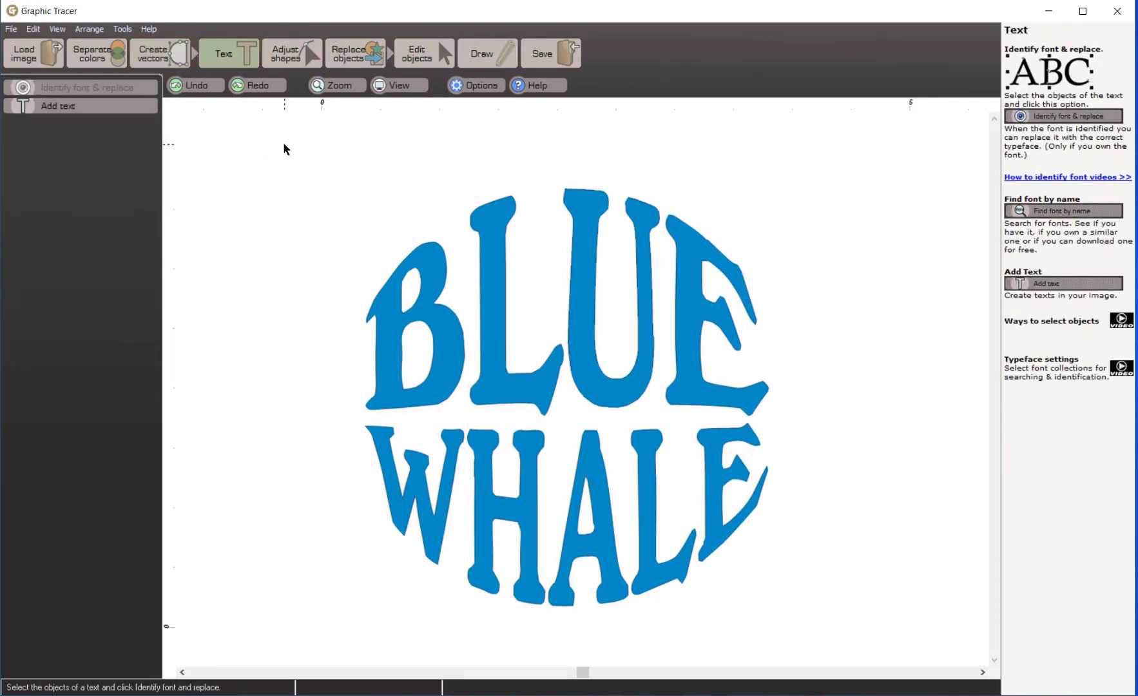
mouse_move(283, 145)
mouse_down()
mouse_move(310, 198)
mouse_move(548, 356)
mouse_move(844, 432)
mouse_move(849, 421)
mouse_up()
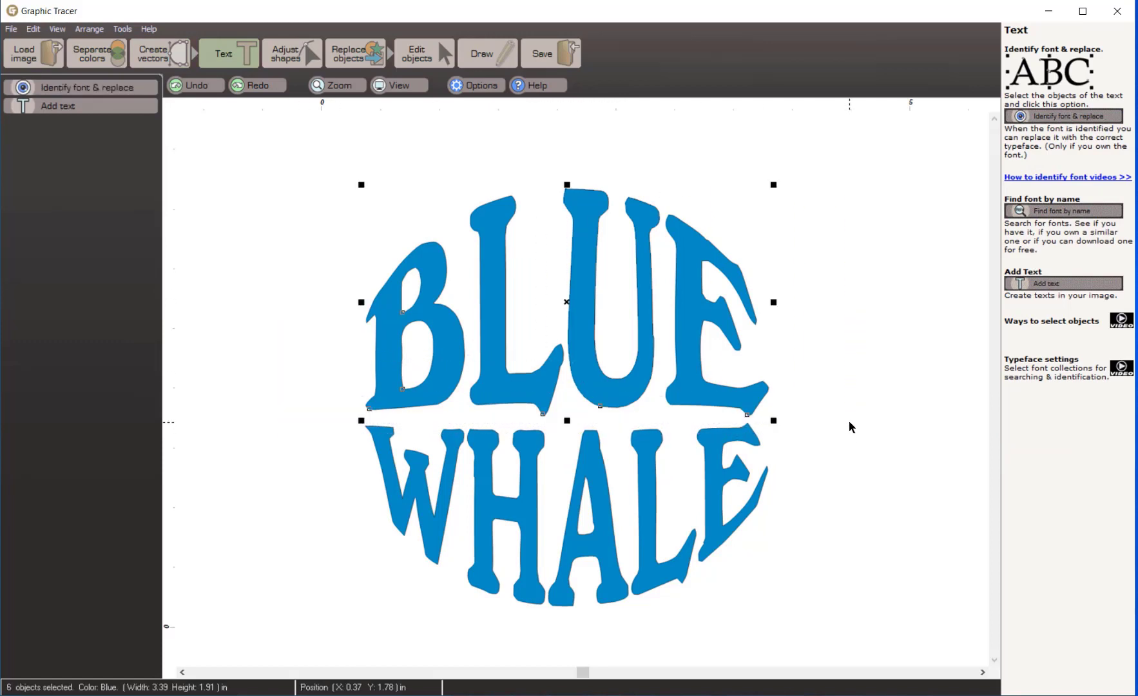
click(87, 87)
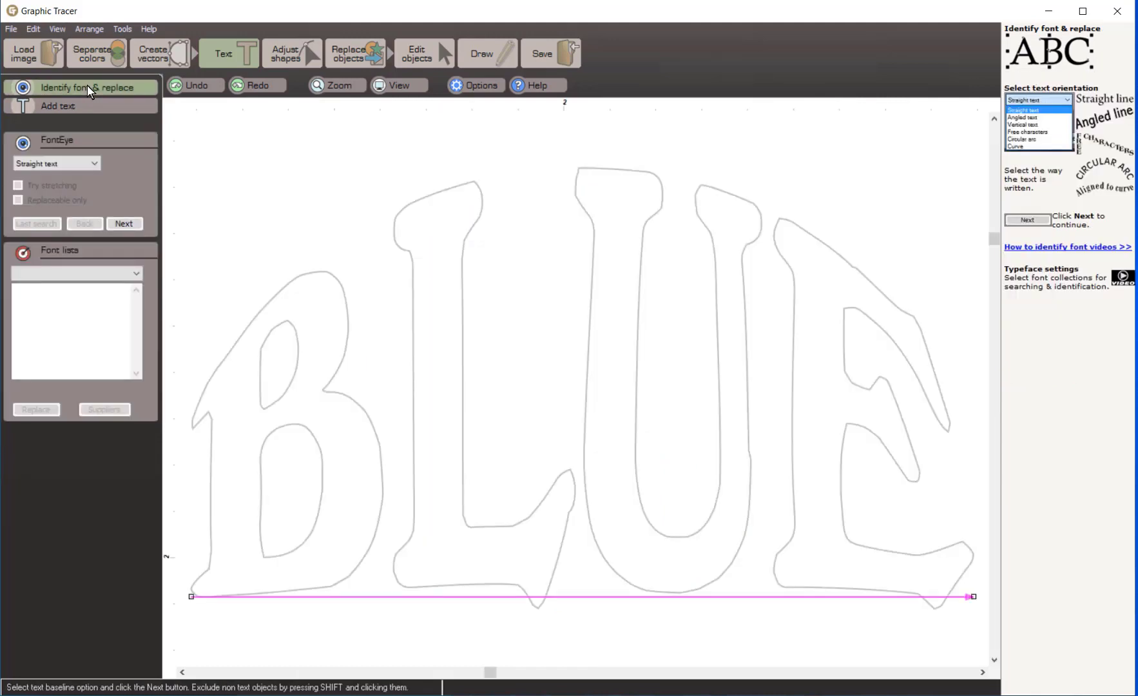
click(89, 163)
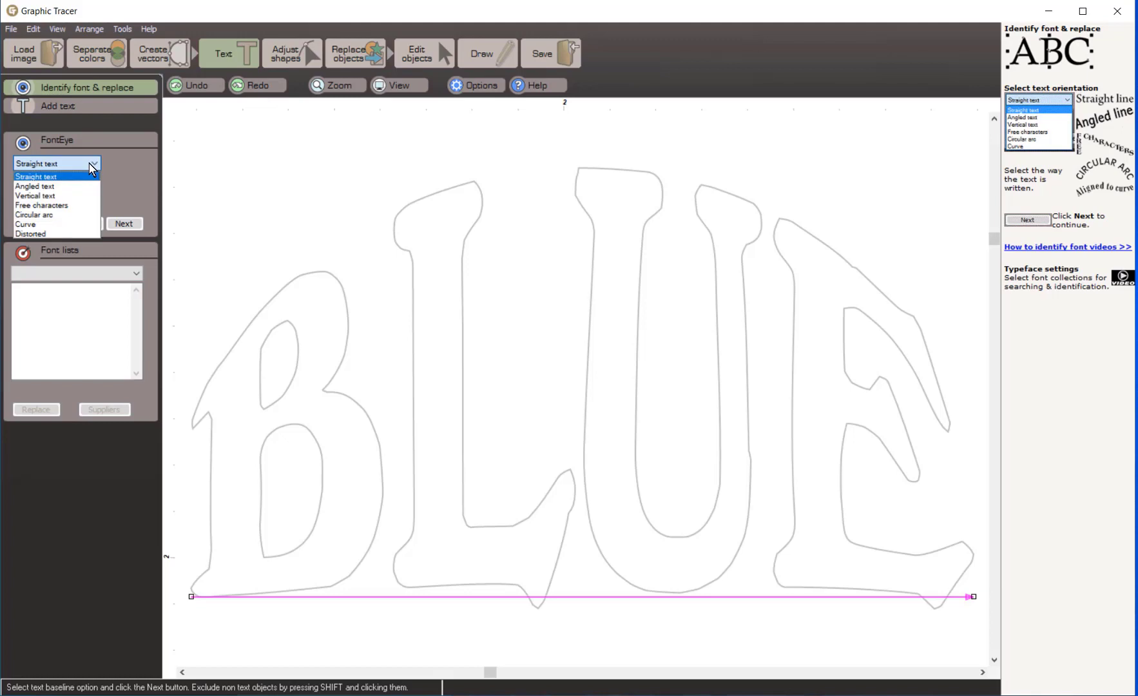
click(58, 233)
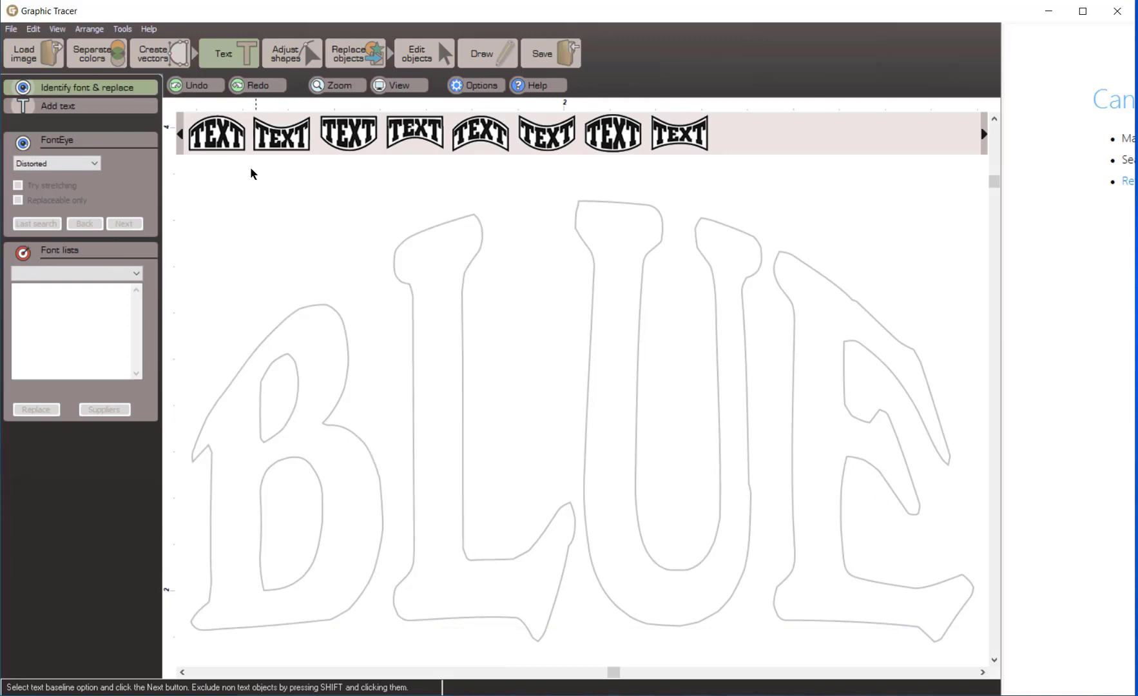
Step: Apply the distortion shape with an arched top and flat base, and fit its arc to the tops of the BLUE letters
click(223, 142)
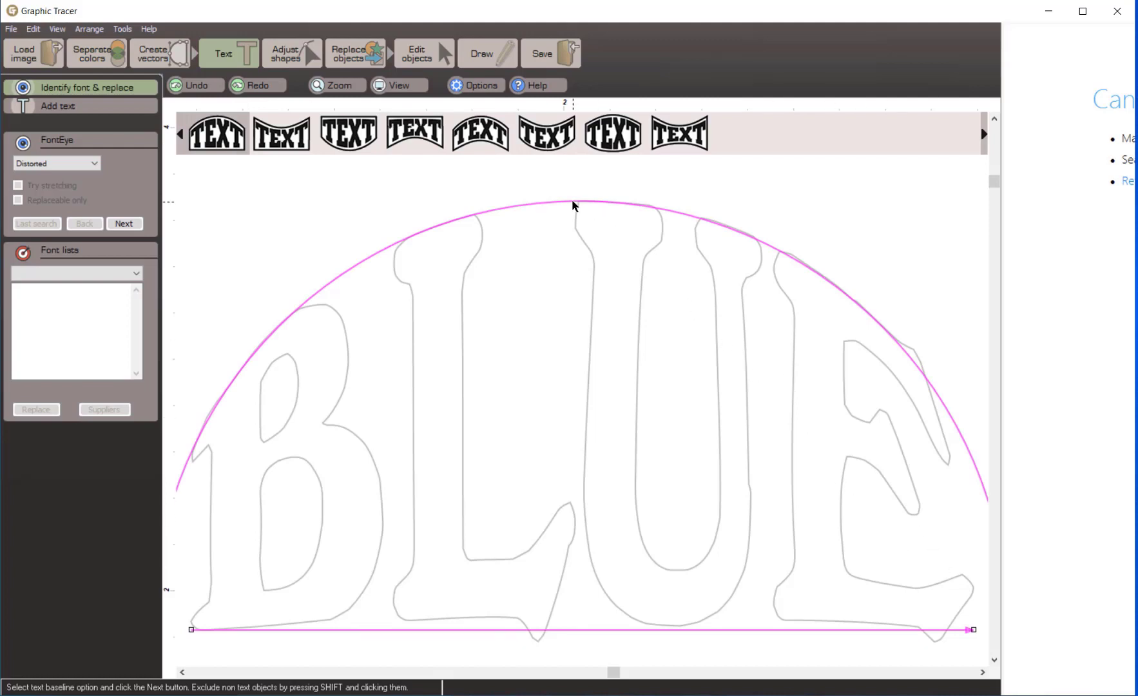
drag(573, 203, 575, 197)
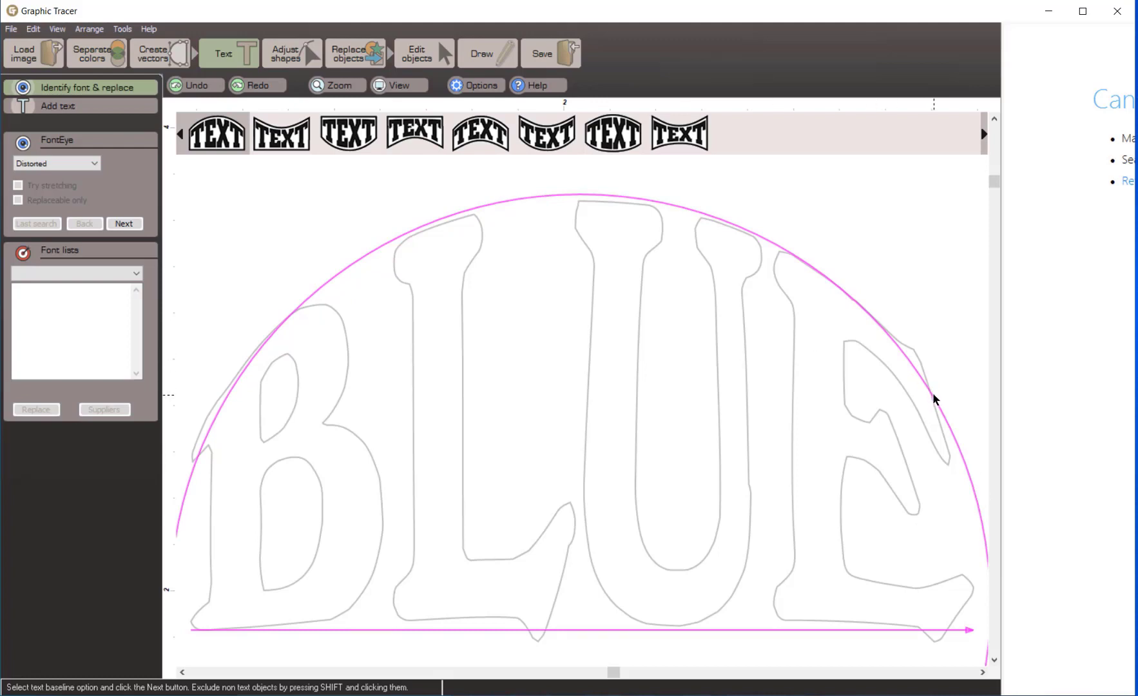
drag(935, 398, 948, 390)
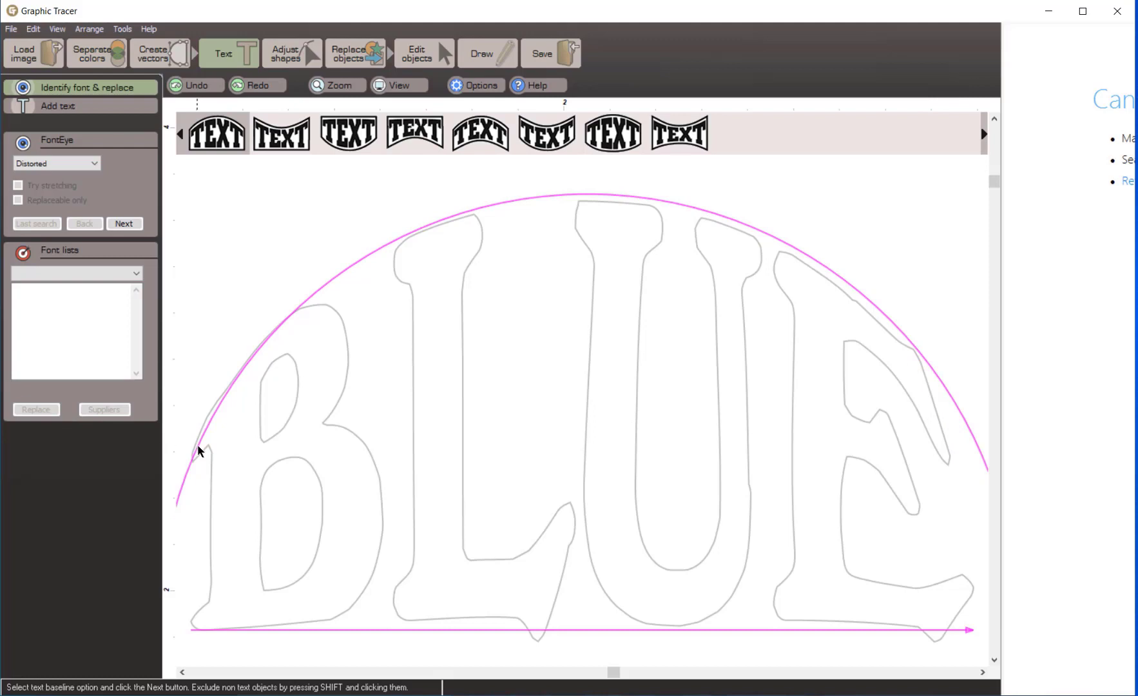
drag(197, 445, 189, 444)
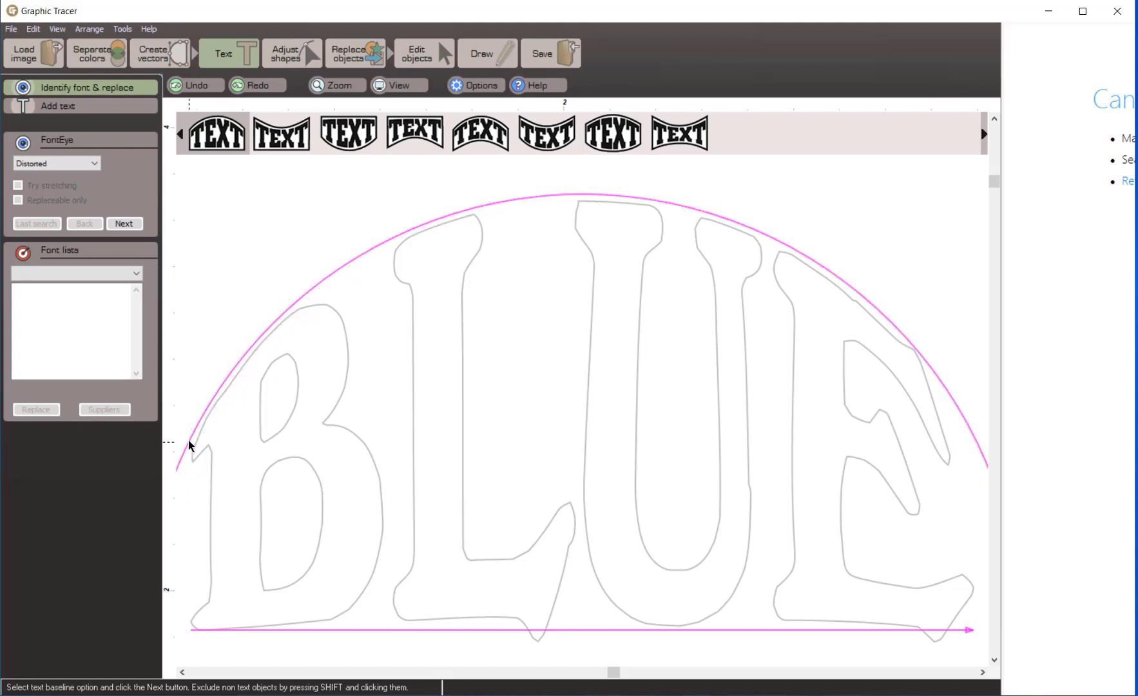
Step: Correct the misread fourth letter of BLUE to E and search for matching fonts
click(124, 223)
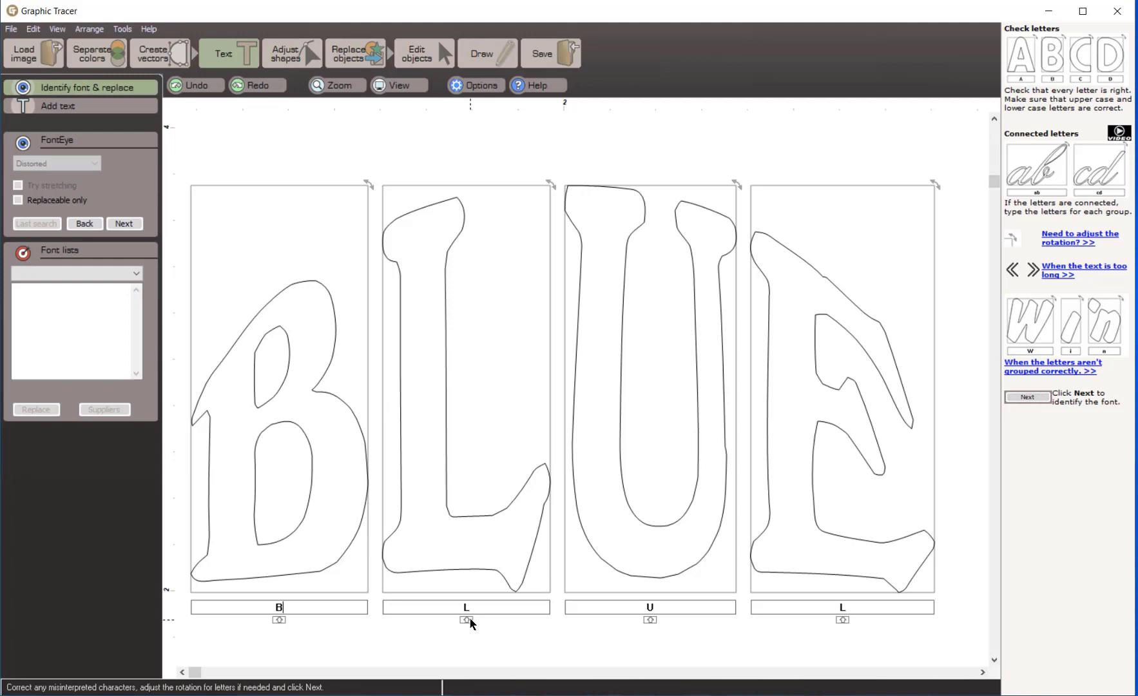
click(850, 609)
text(E)
click(125, 224)
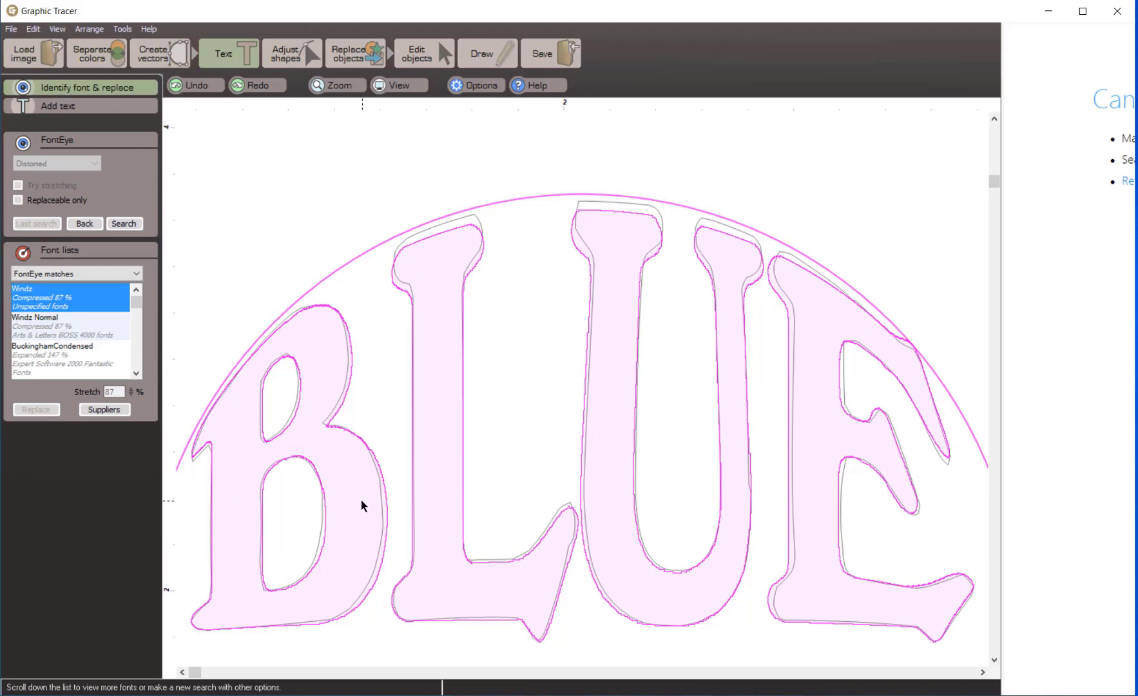
Step: Preview the first font matches over the BLUE outline, including WindsorDCE Bold and BuckinghamCondensed Regular
click(136, 308)
key(Down)
key(Down)
key(Down)
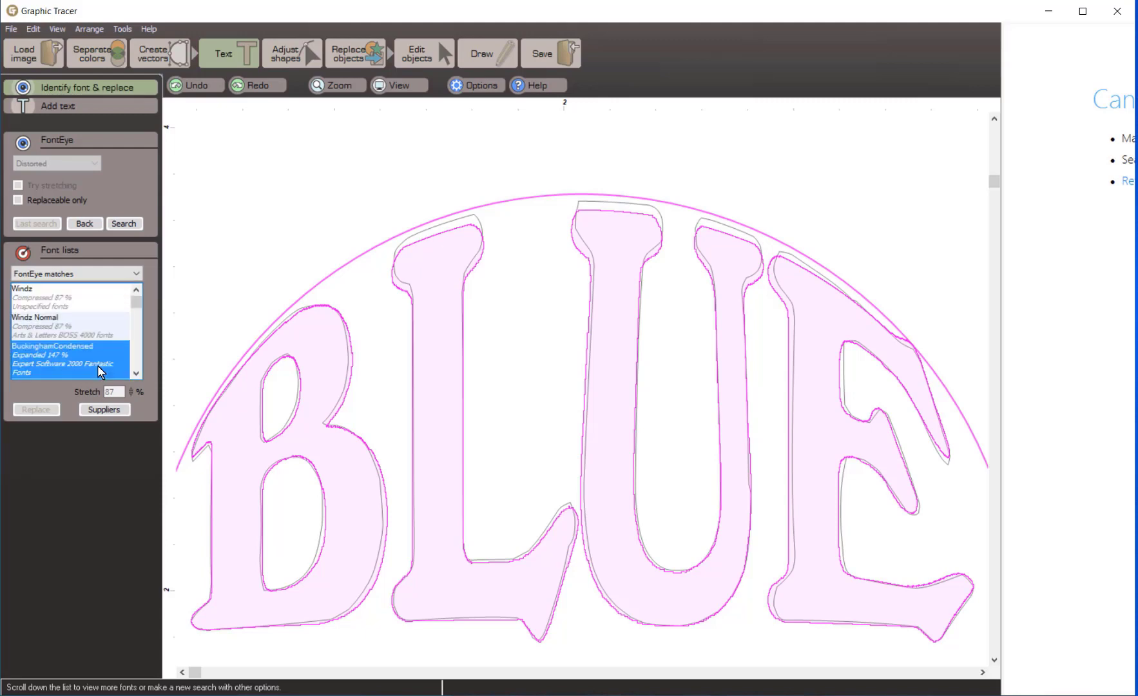
key(Down)
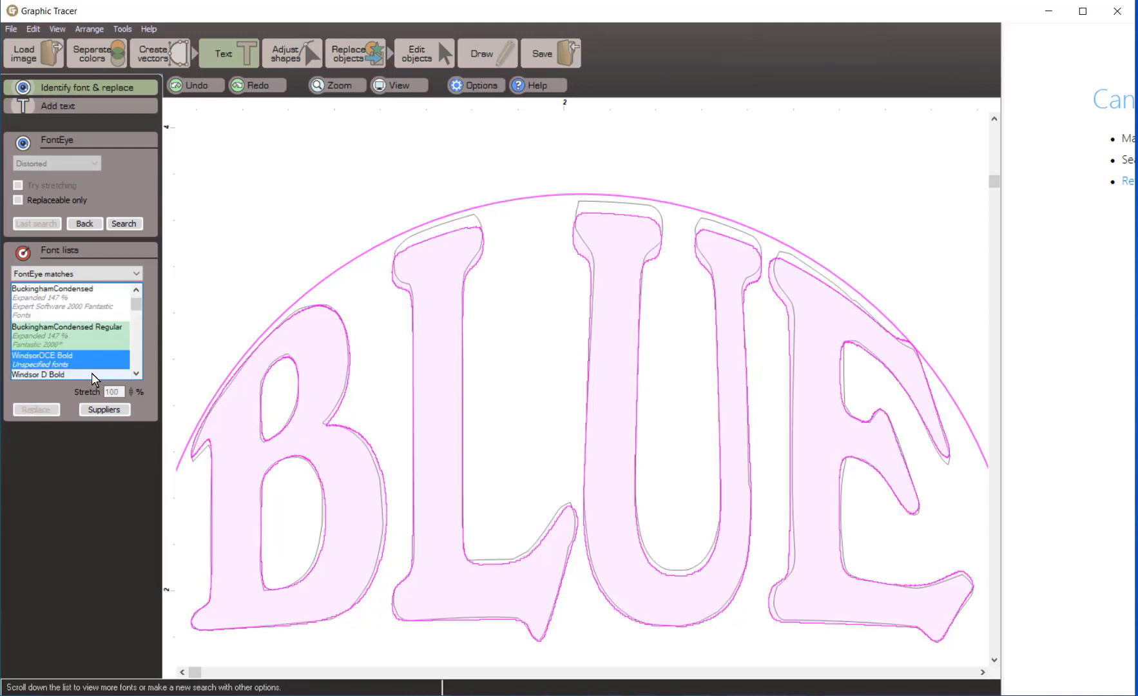
click(37, 335)
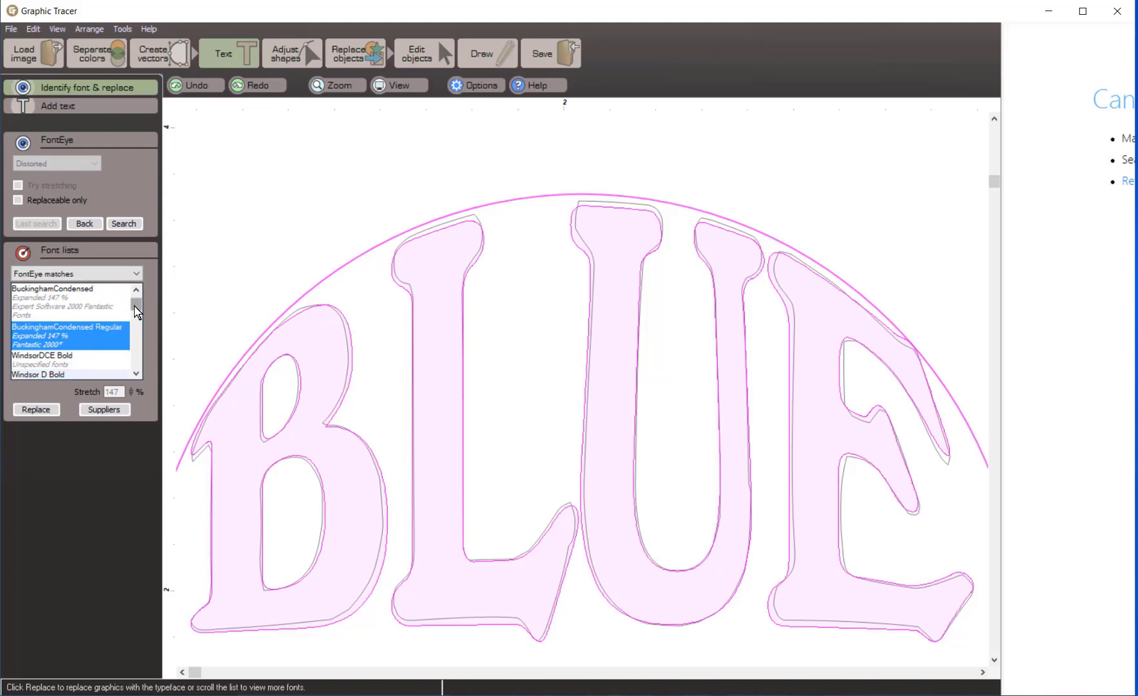
Step: Compare Windsor BT, Wellington Regular, Buckingham-Plain Medium and the WindsorDemi.fog Thin Regular versions against the BLUE outline
drag(136, 311, 136, 316)
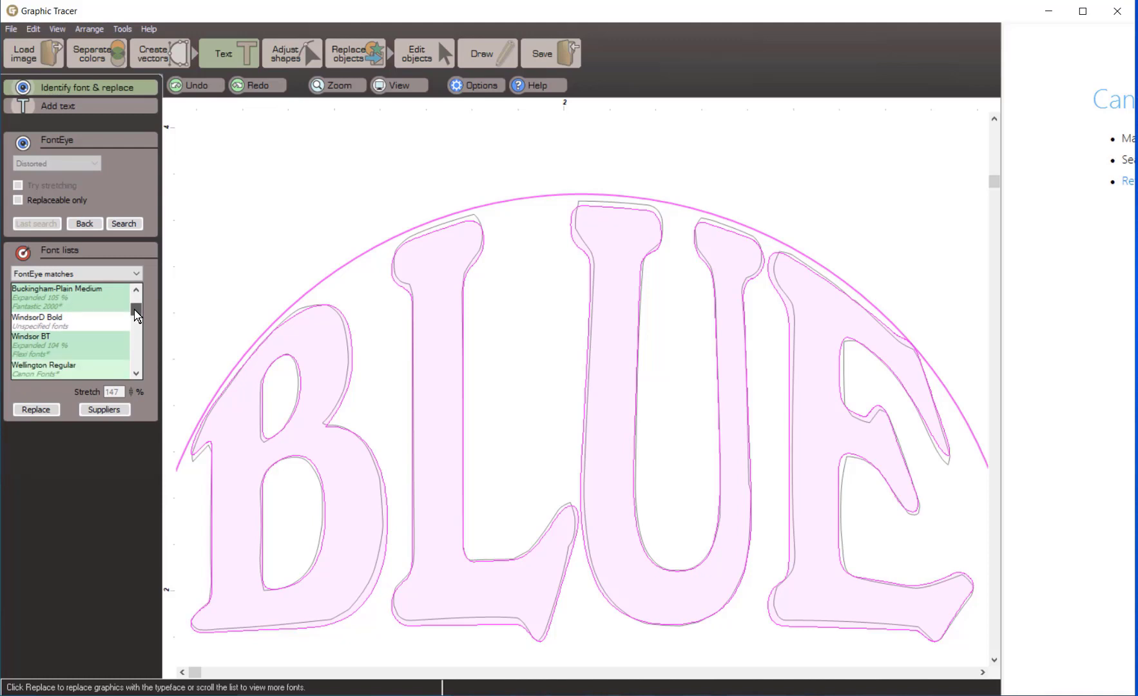
click(49, 353)
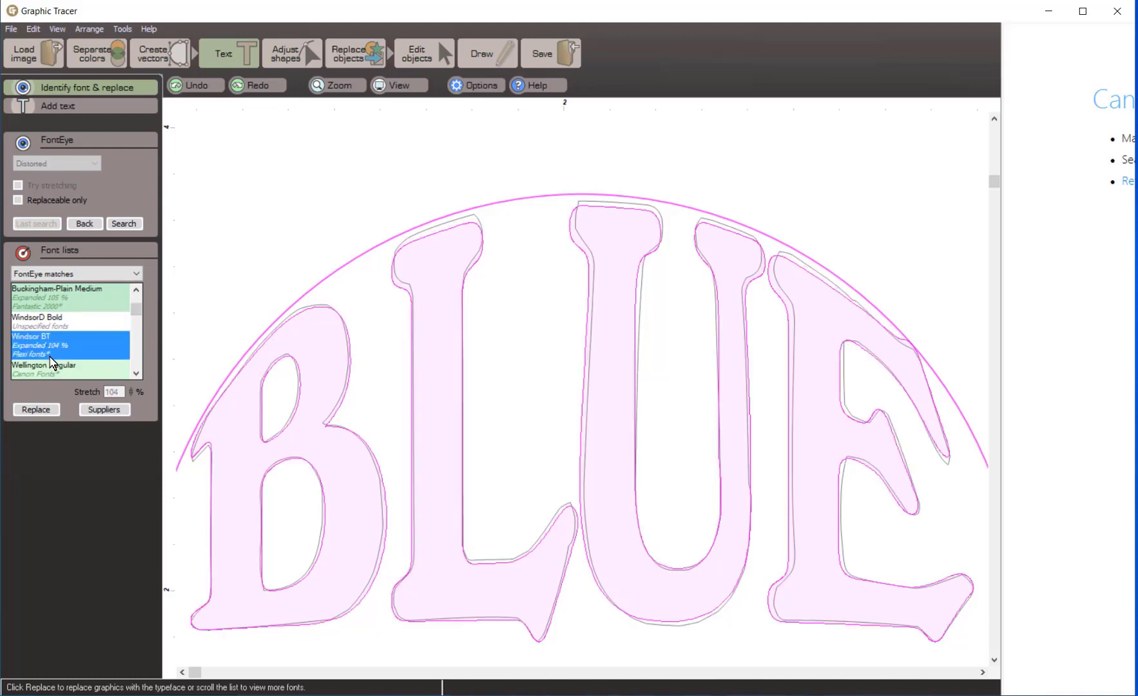
click(51, 368)
click(49, 299)
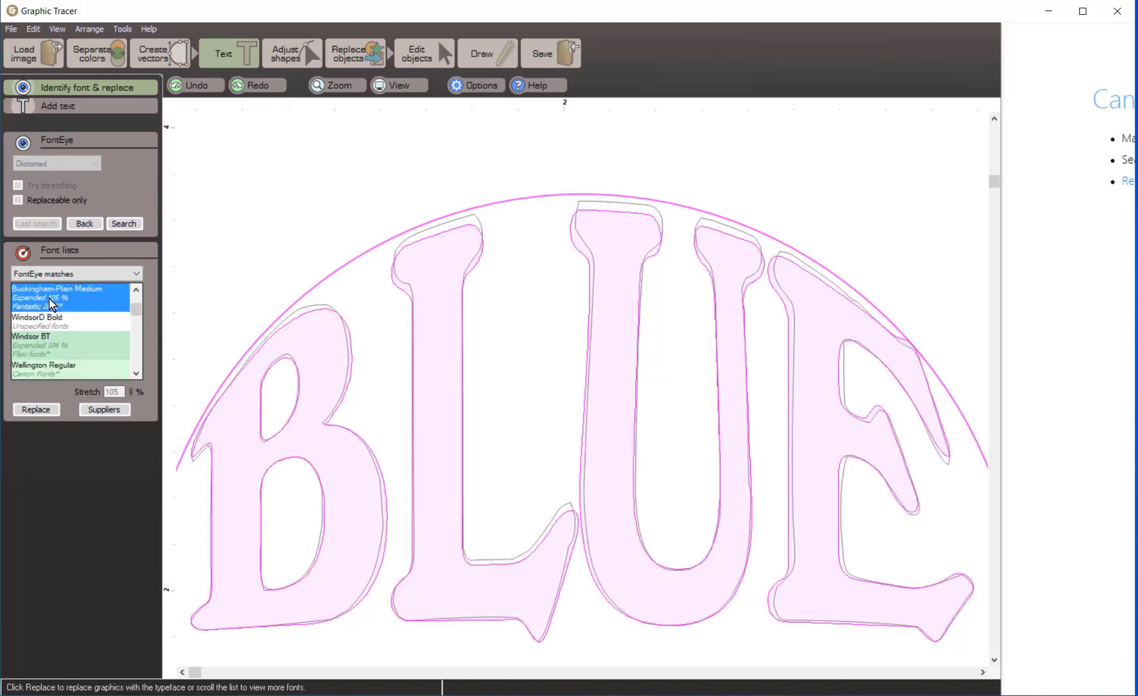
click(115, 371)
click(134, 373)
click(134, 372)
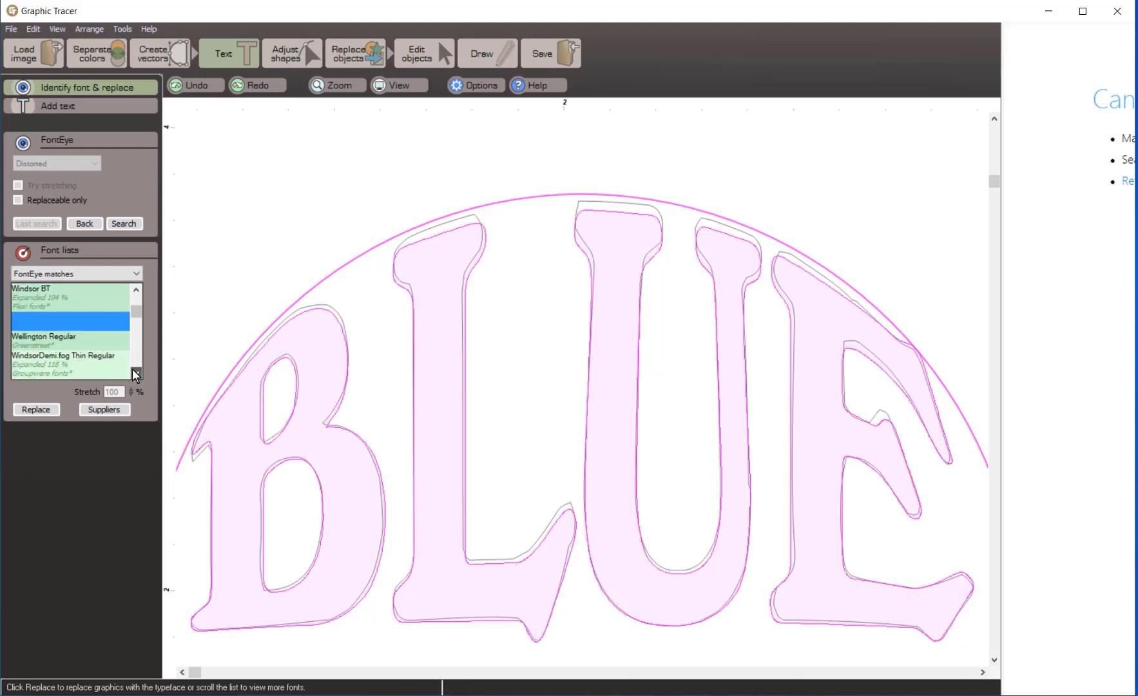
click(105, 366)
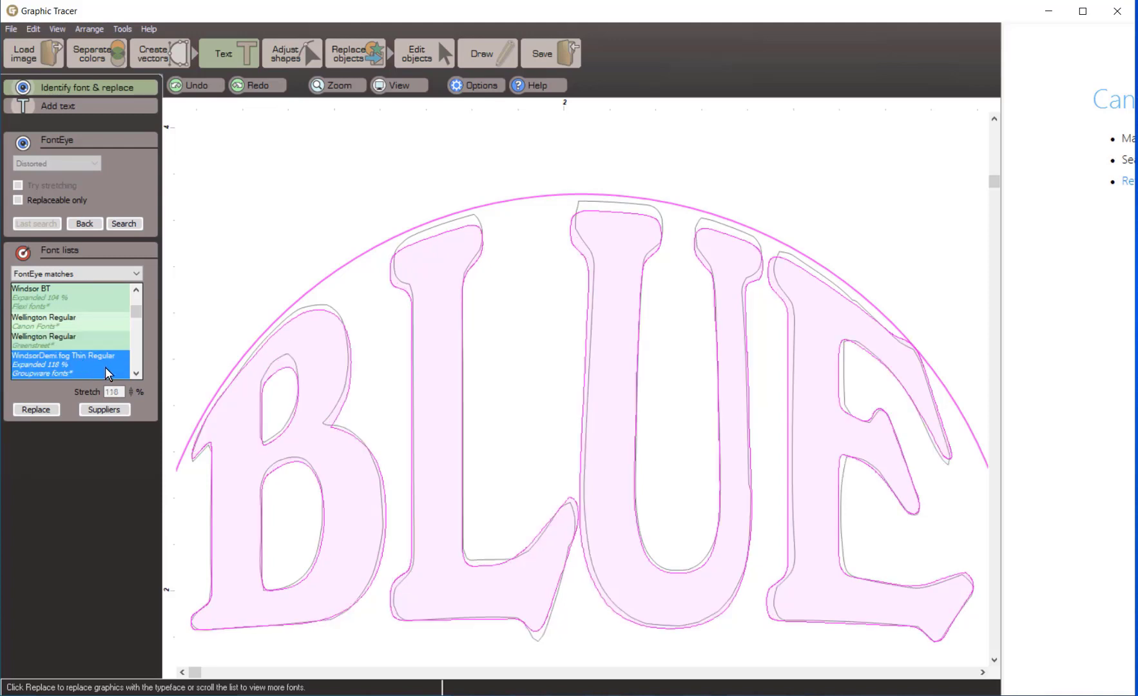
scroll(125, 370, down, 2)
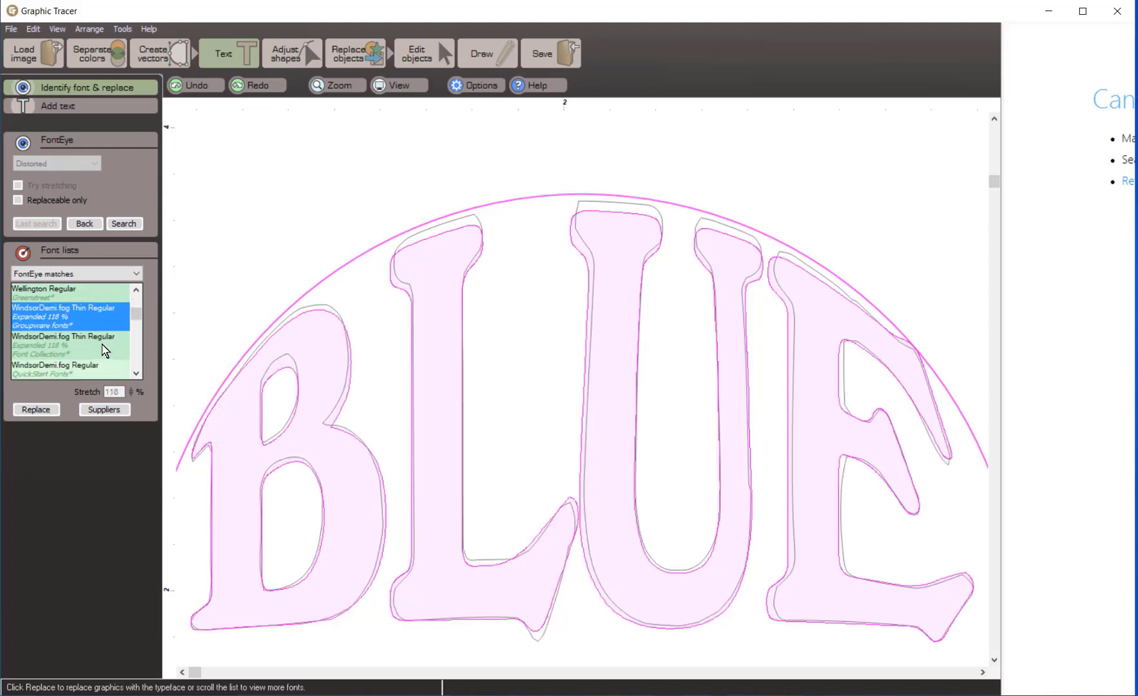
click(91, 341)
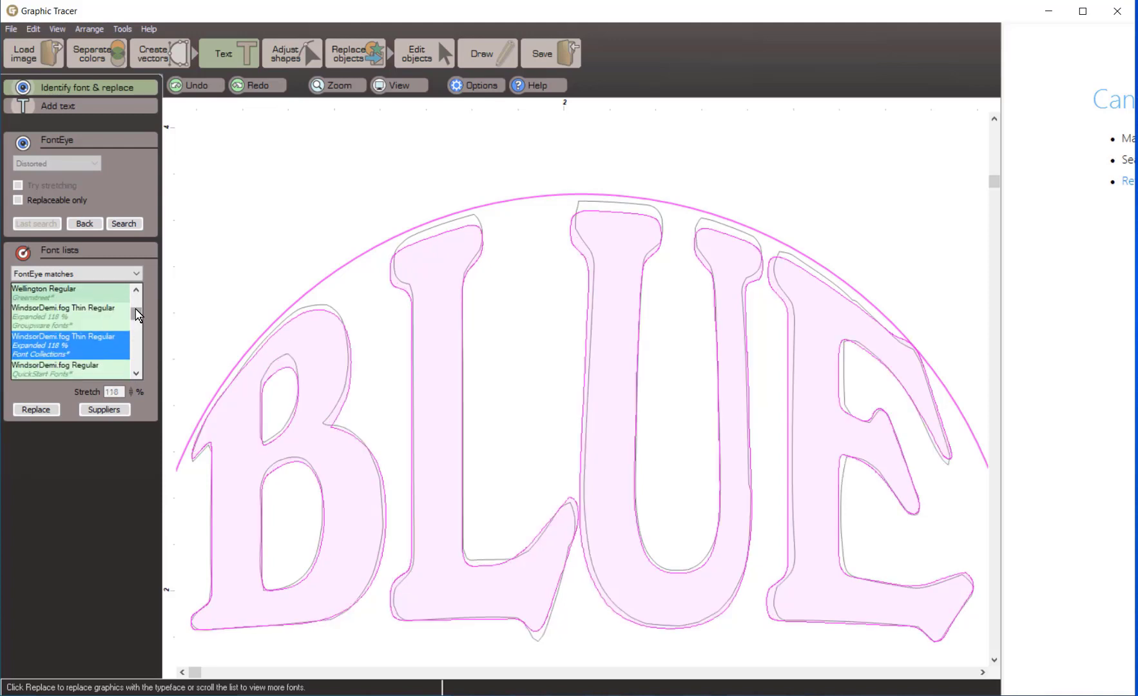
Step: Recheck BuckinghamCondensed Regular and WindsorD Bold against the outline, and choose Windsor BT from Flexi fonts as the match
drag(136, 308, 138, 300)
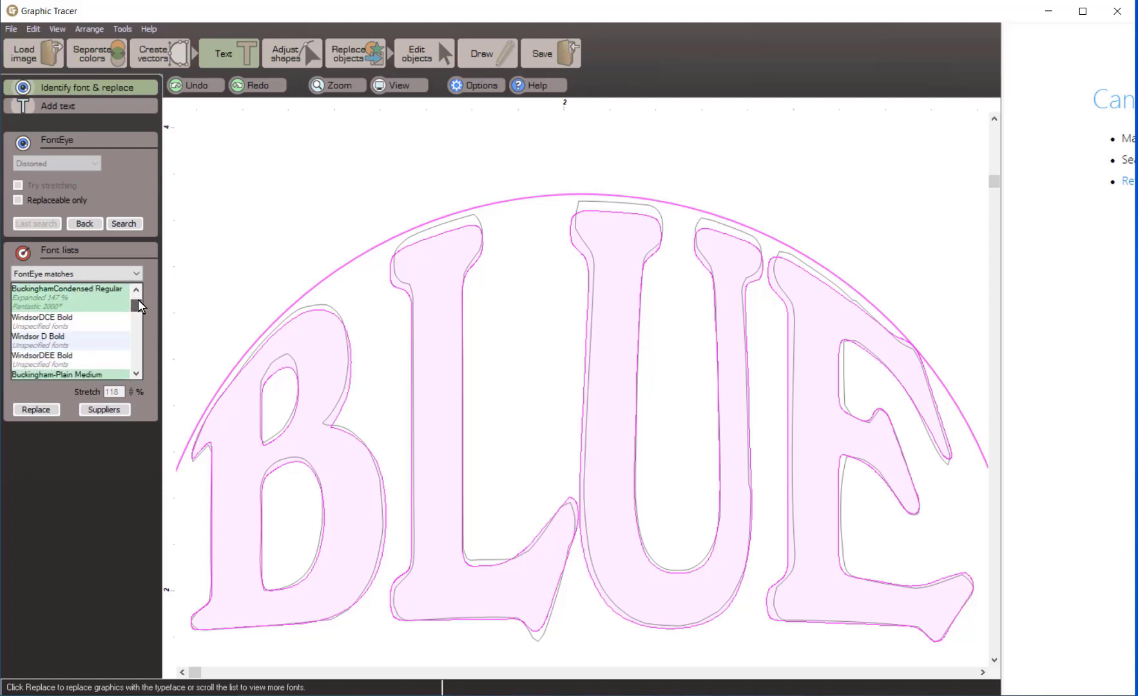
click(101, 295)
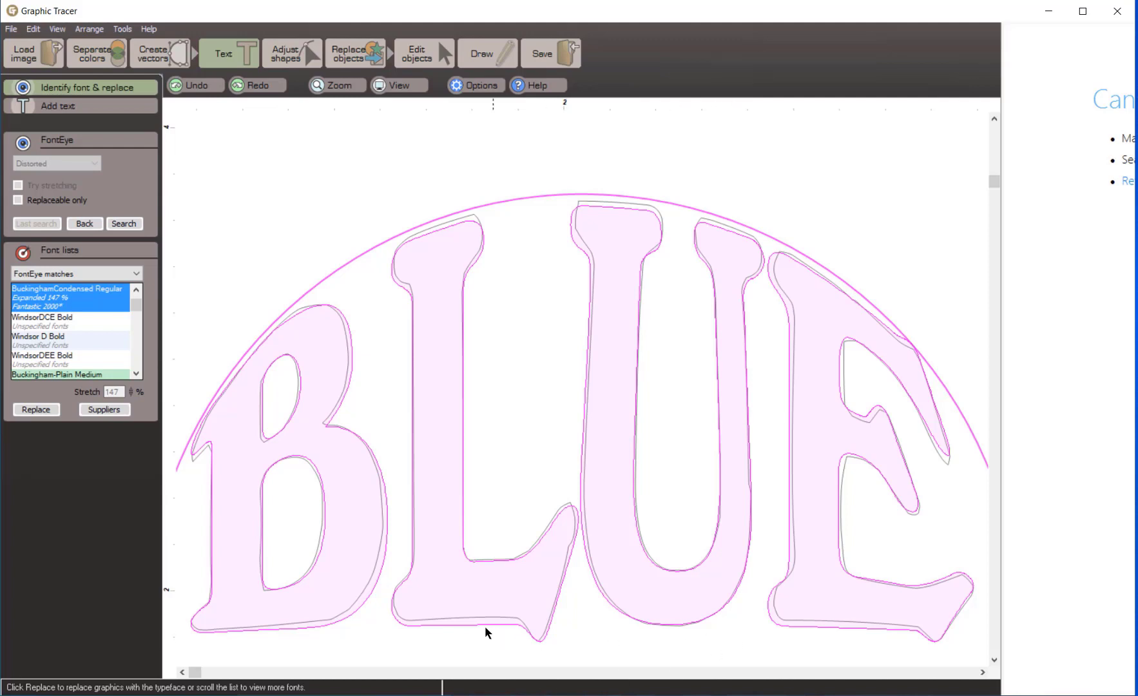
click(104, 370)
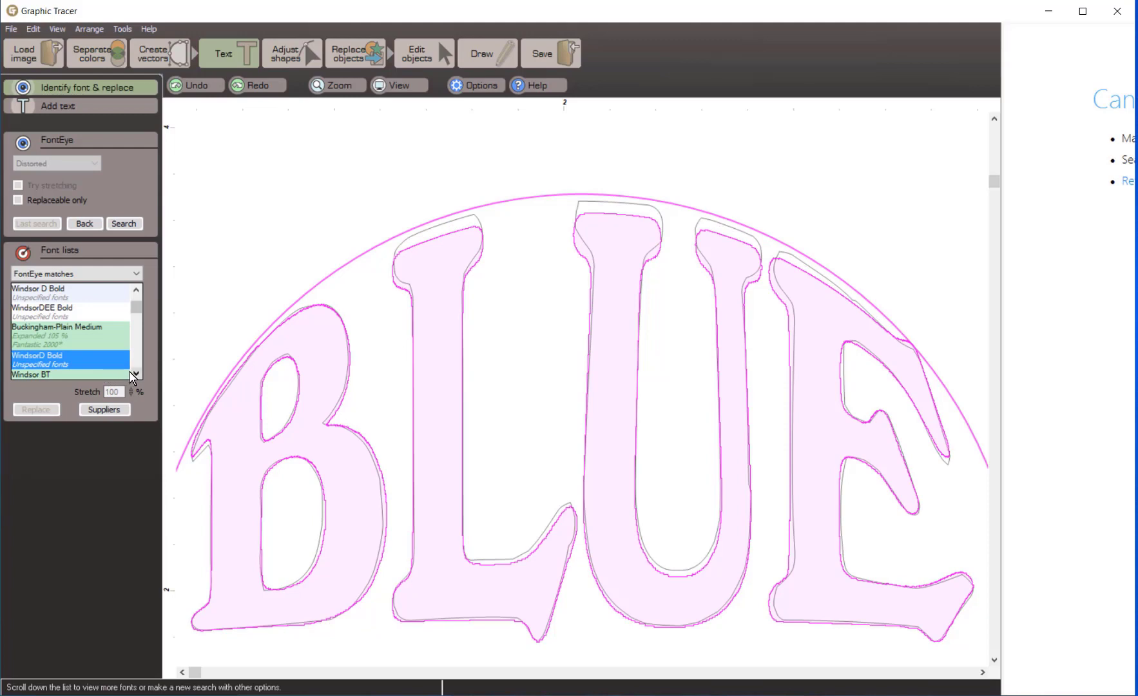
click(131, 372)
click(36, 370)
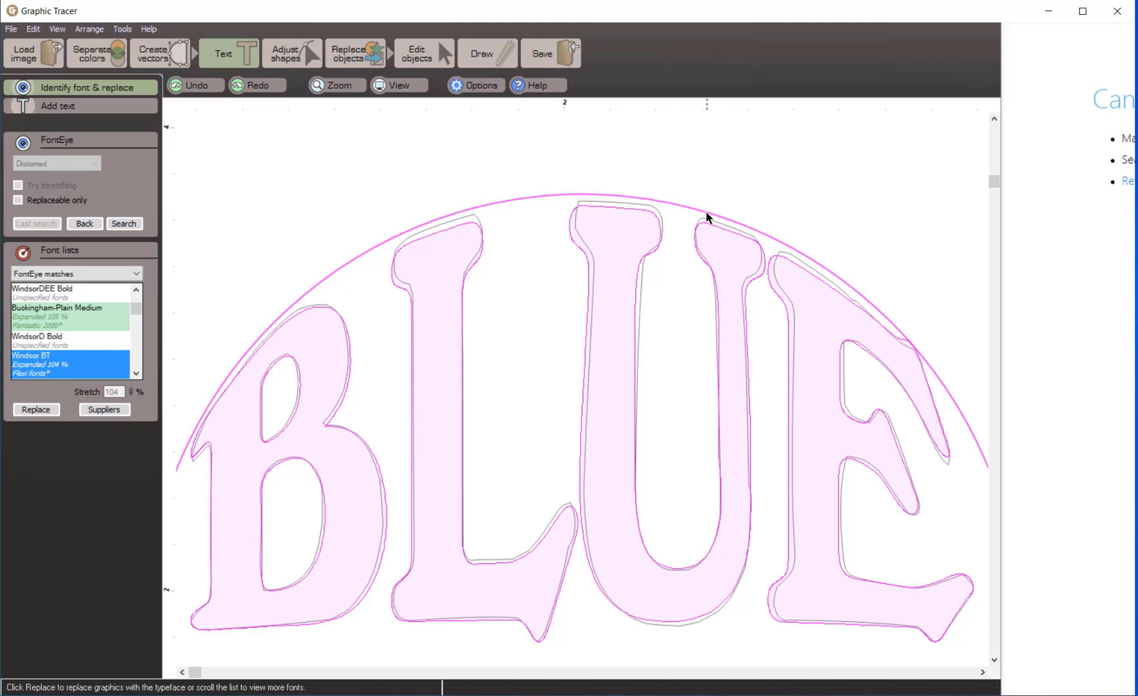
Step: Raise the peak of the distortion arc slightly and adjust both of its sides so the Windsor BT letters follow the traced BLUE outline
click(620, 192)
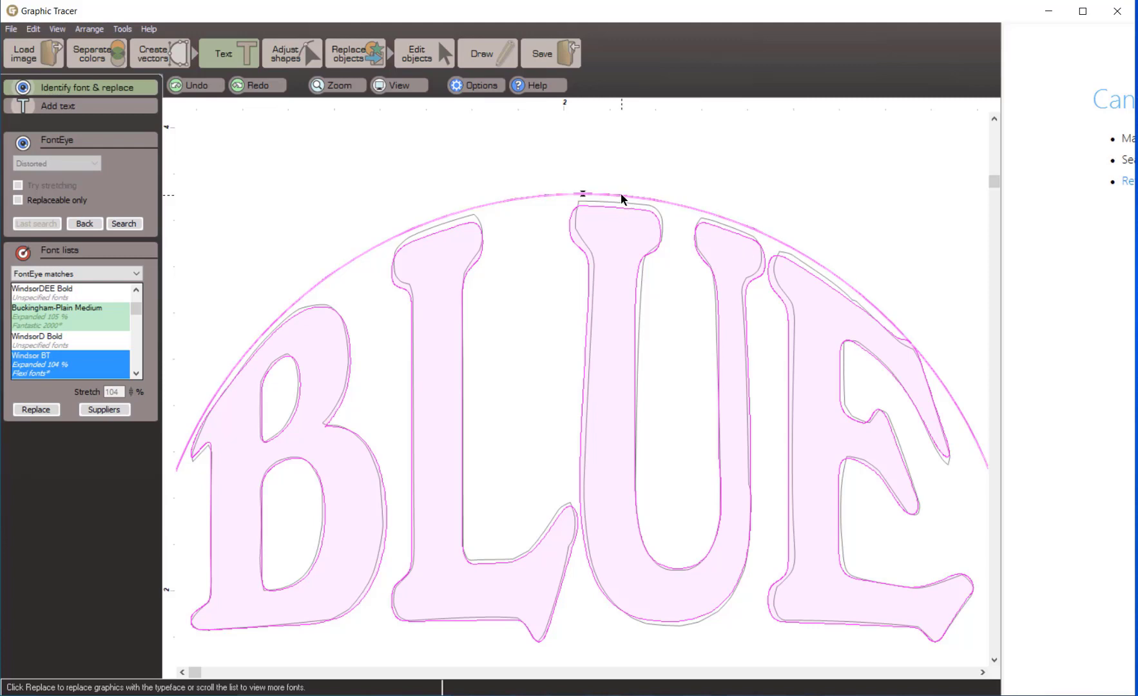
drag(621, 192, 622, 188)
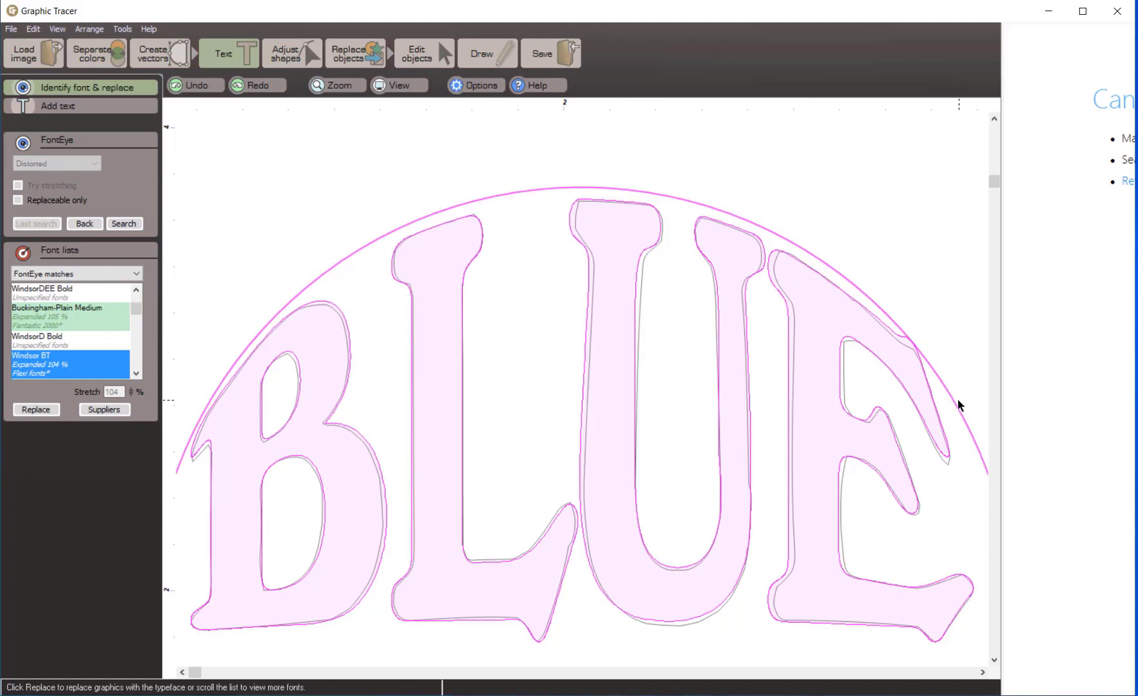
drag(957, 407, 957, 412)
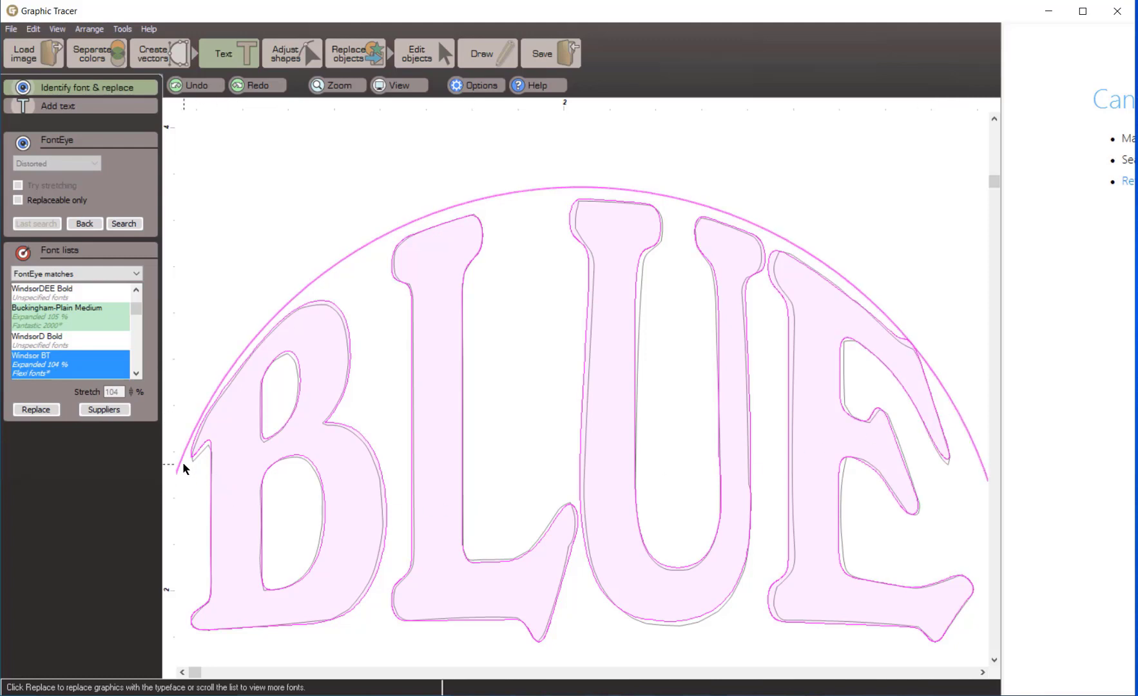
drag(182, 459, 182, 457)
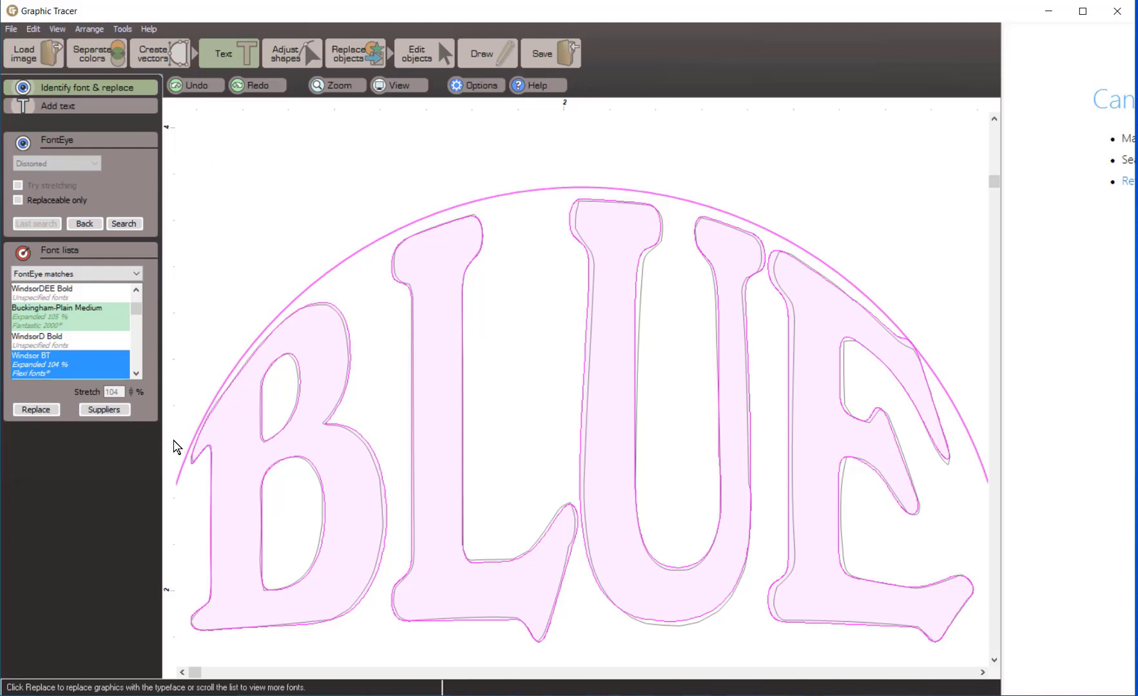
Step: Set the Windsor BT stretch to 102 % and replace the traced BLUE letters with the font
click(130, 395)
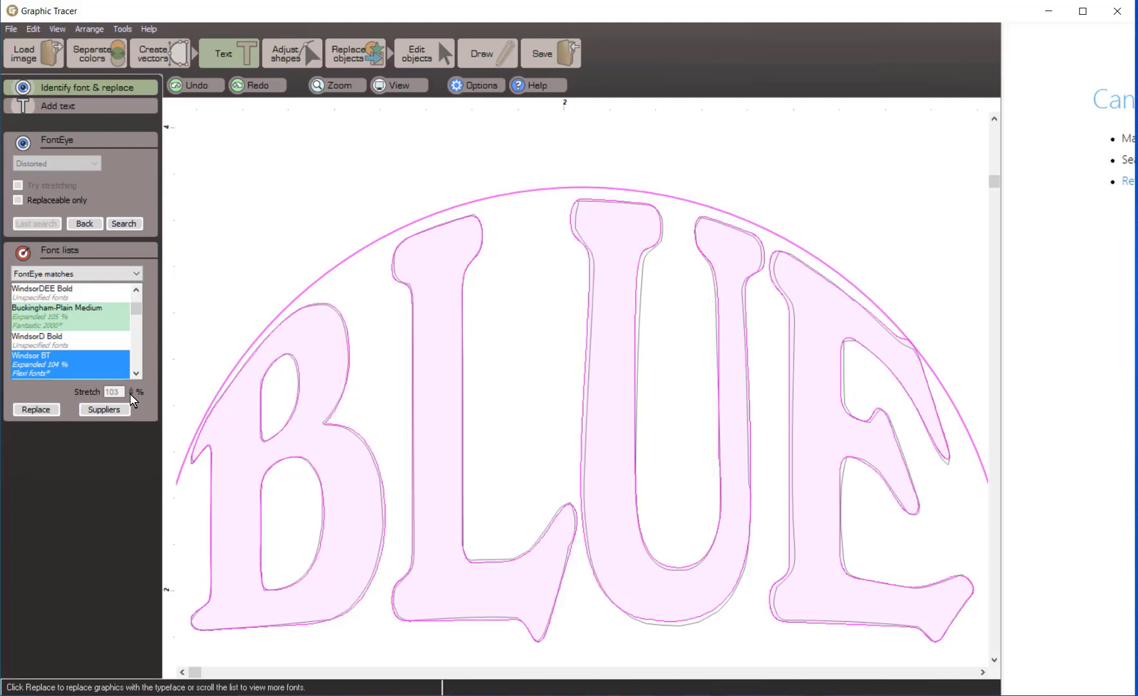
click(130, 395)
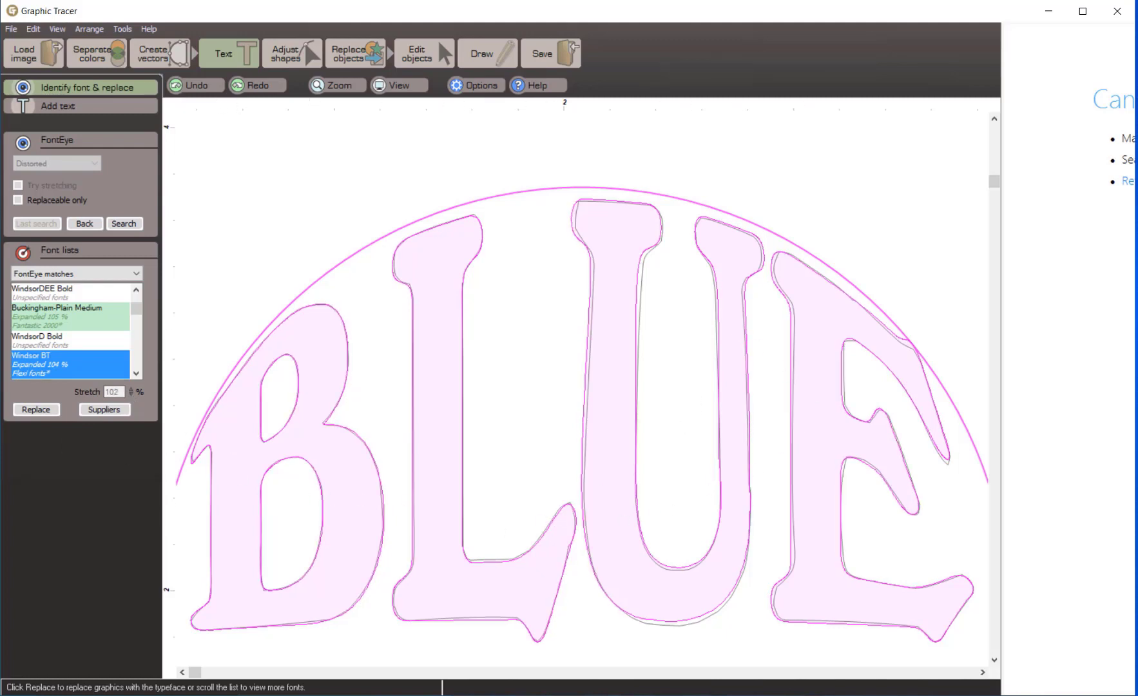
click(22, 403)
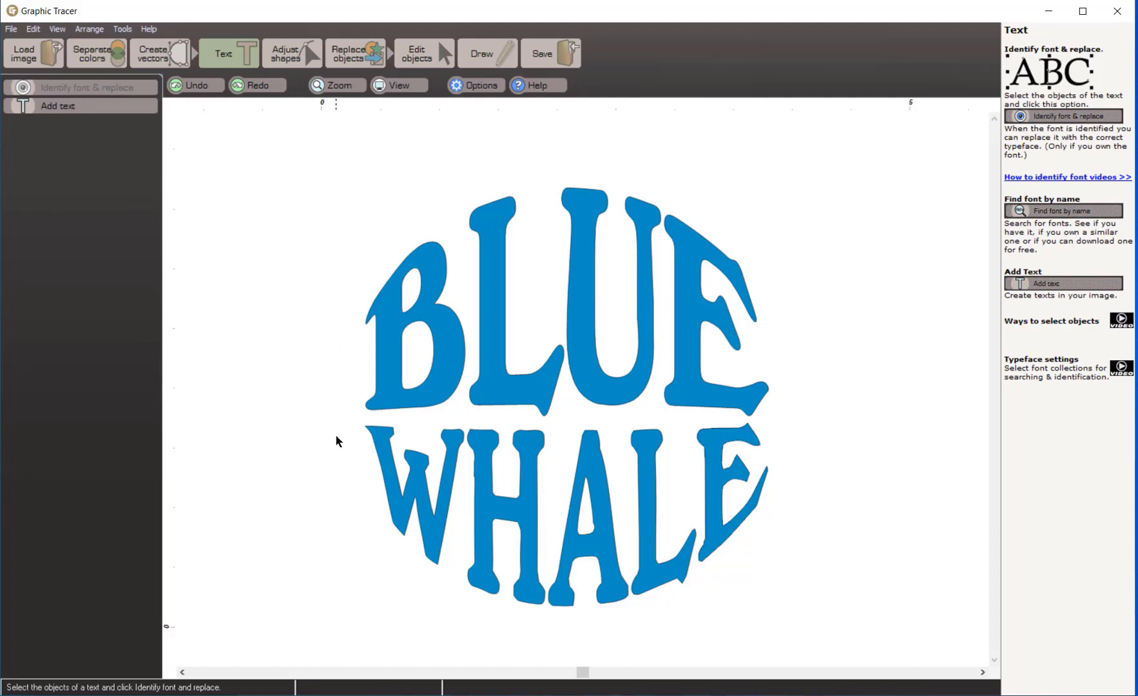
Step: Start identifying the font of the six WHALE objects as distorted text with a straight upper edge and a downward-bulging lower arc
drag(347, 418, 823, 624)
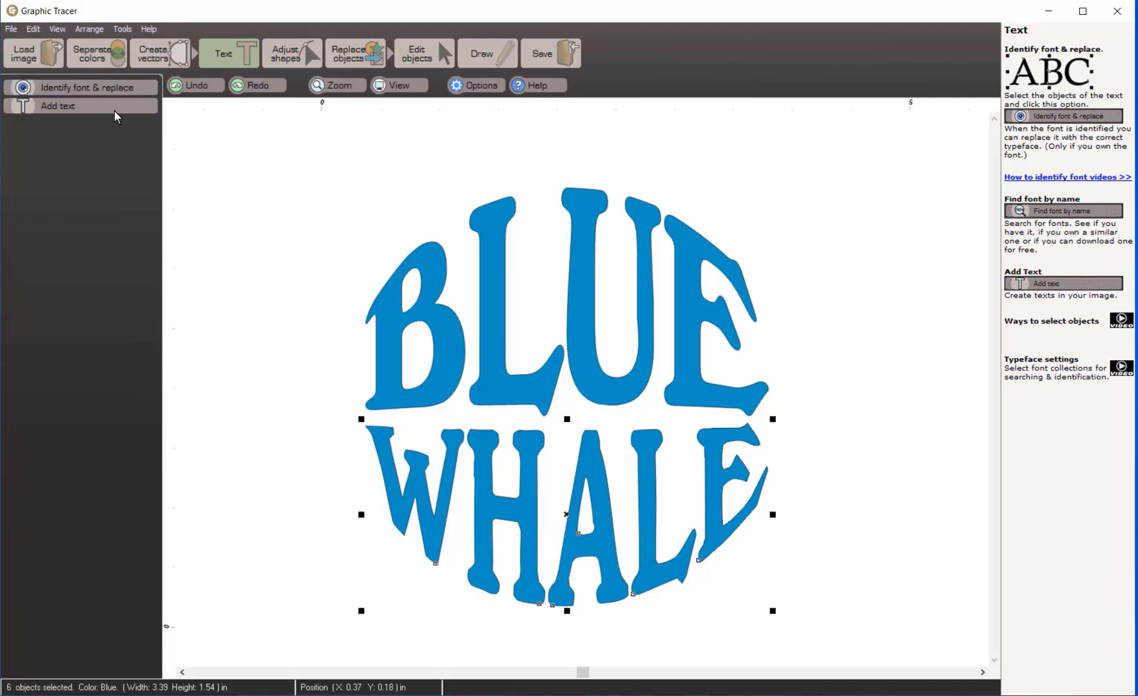
click(103, 85)
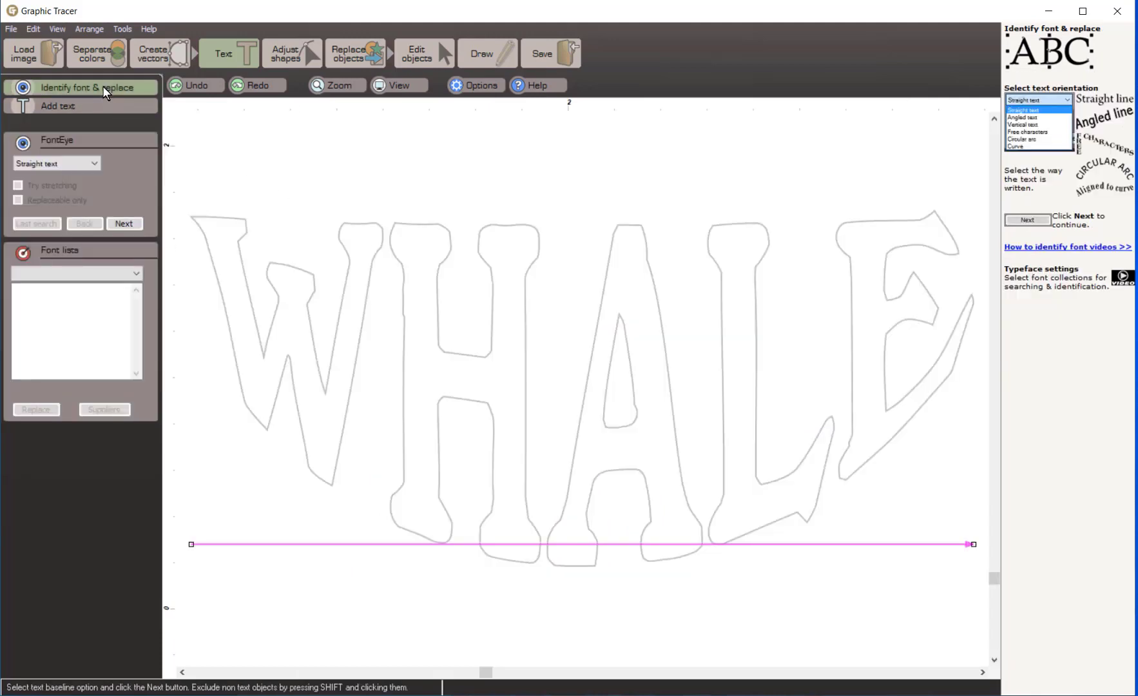
click(95, 164)
click(49, 232)
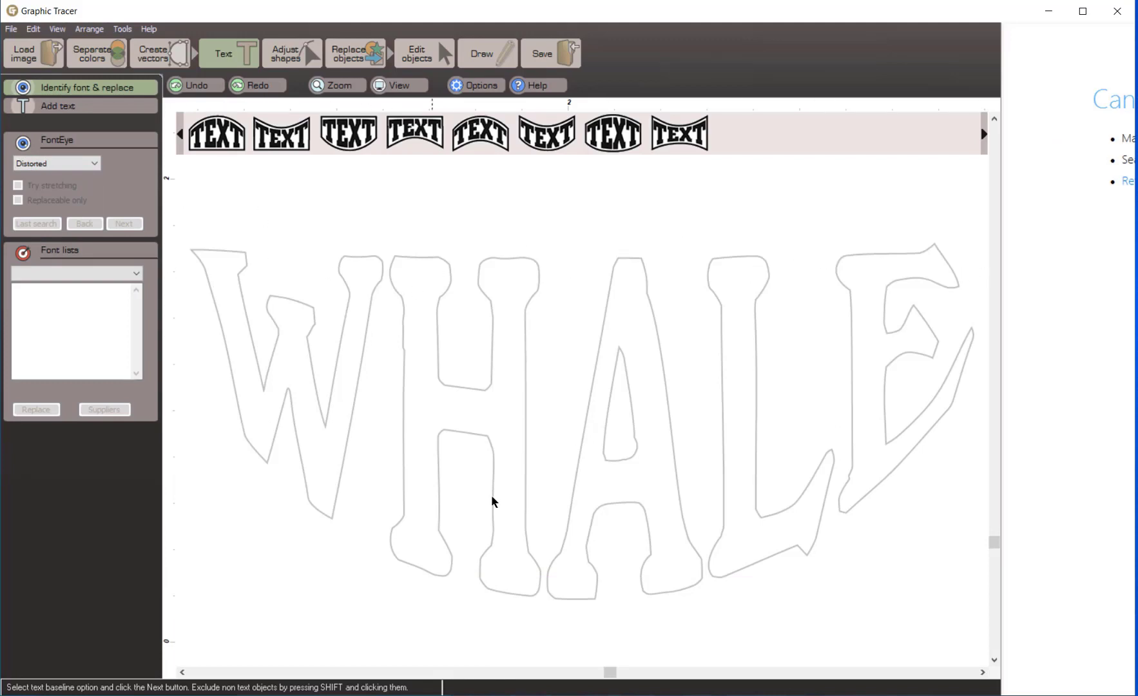
click(346, 139)
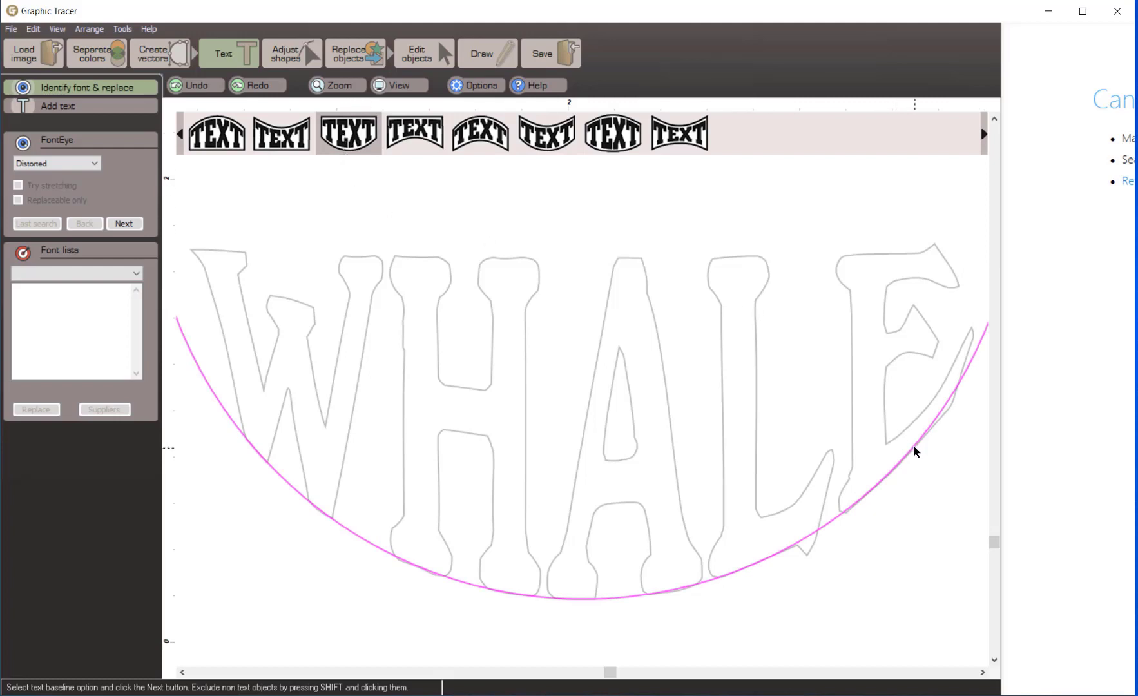
Step: Fit both sides and the lowest point of the distortion arc to the bottoms of the WHALE letters, and continue to the letter check
drag(913, 445, 917, 450)
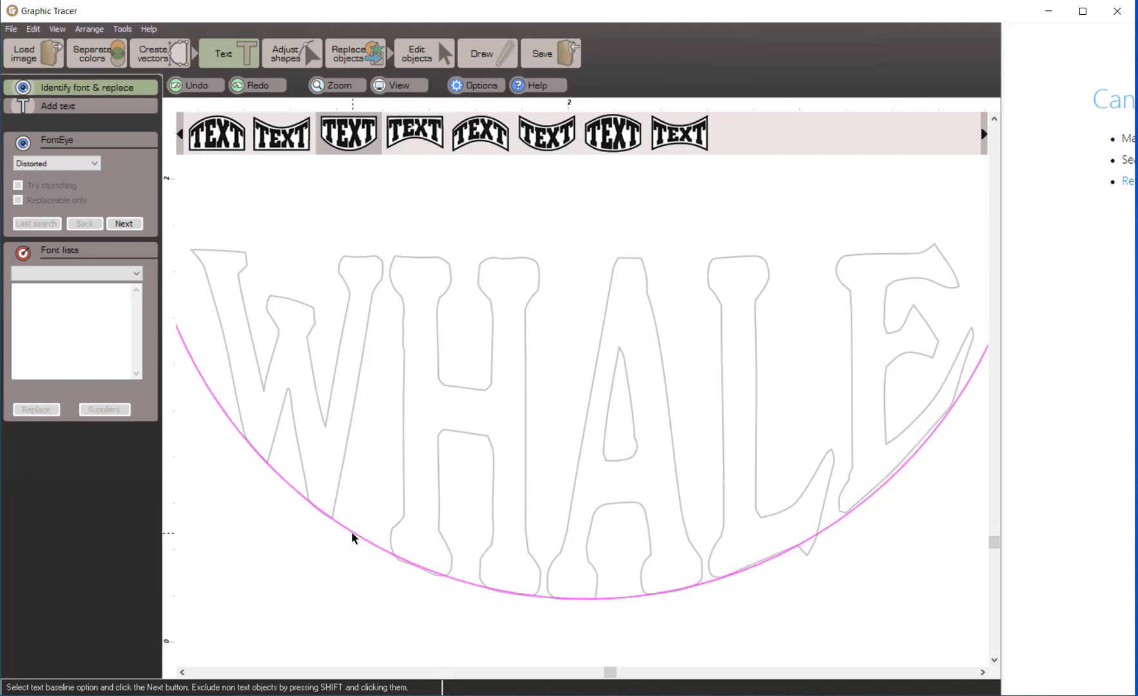
drag(351, 531, 401, 554)
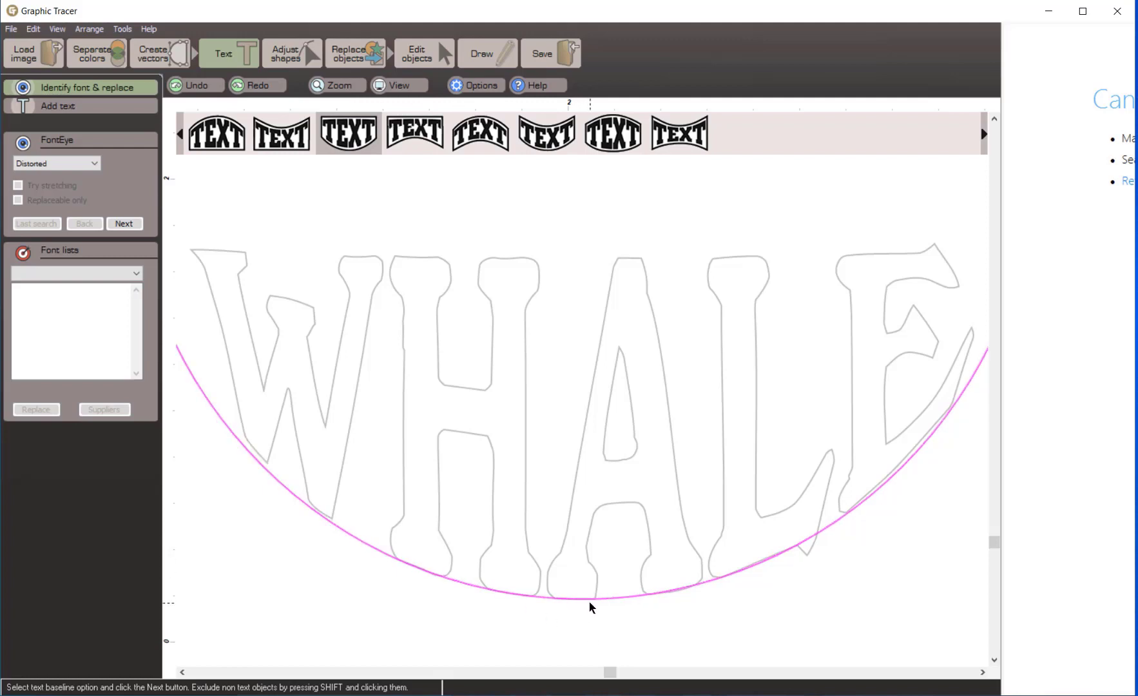
drag(590, 603, 588, 601)
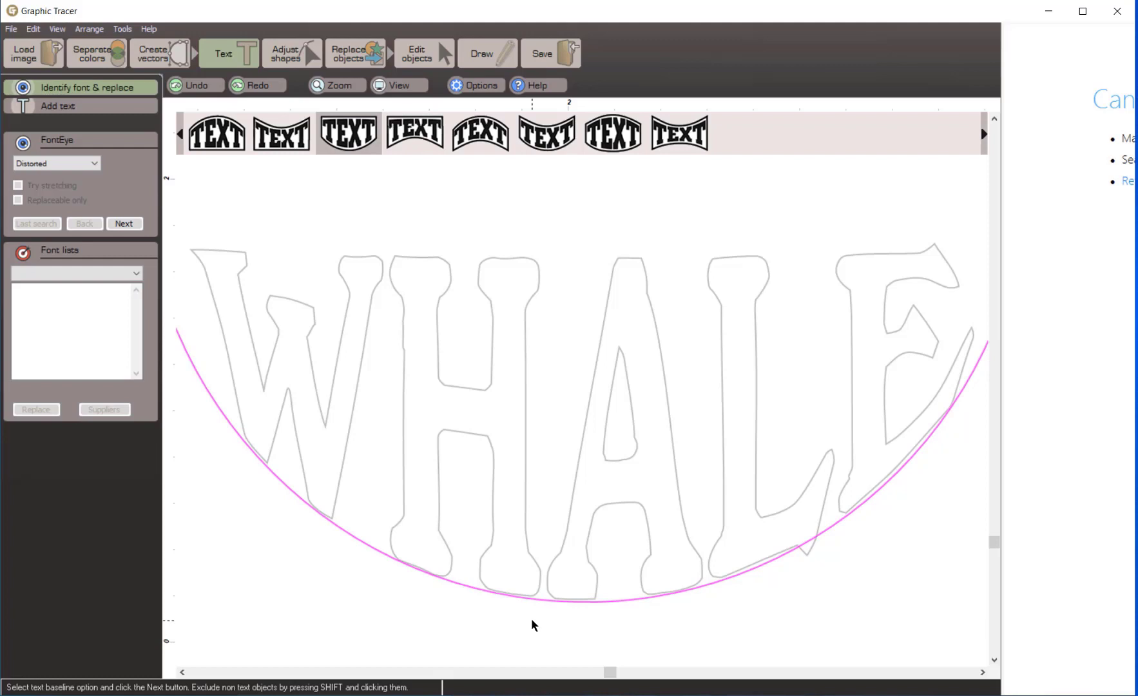
click(124, 224)
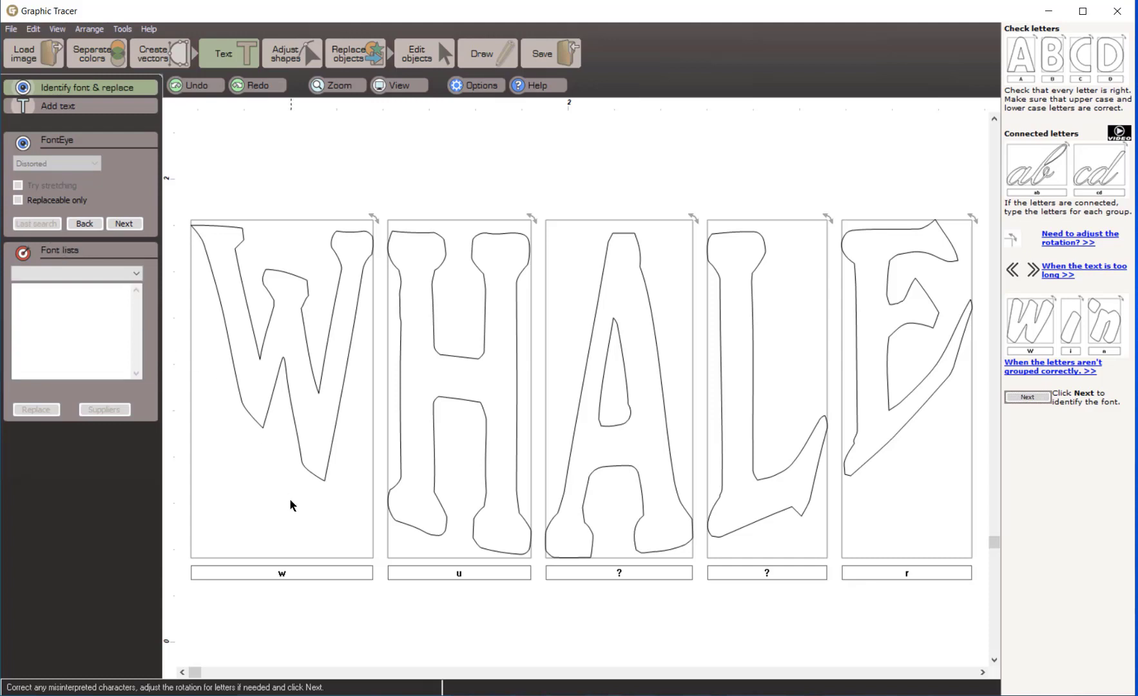
Step: Correct the recognized characters to uppercase W, H, A, L and E, and run the font search
drag(304, 573, 193, 567)
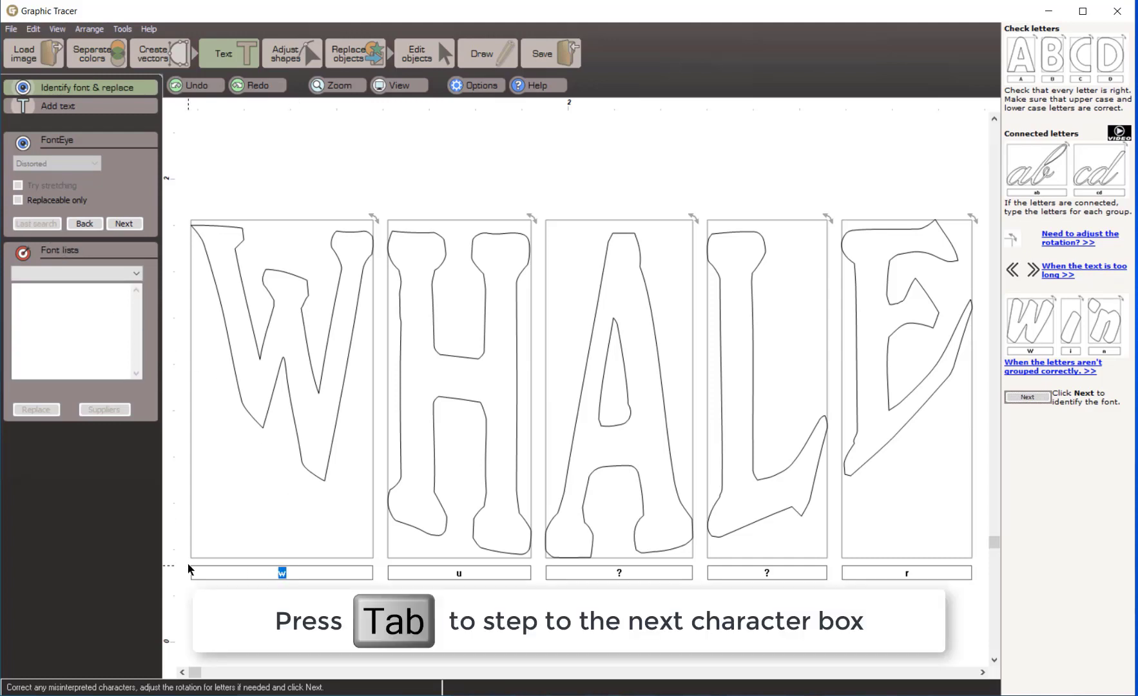
text(W)
key(Tab)
text(H)
key(Tab)
text(A)
key(Tab)
text(L)
key(Tab)
text(E)
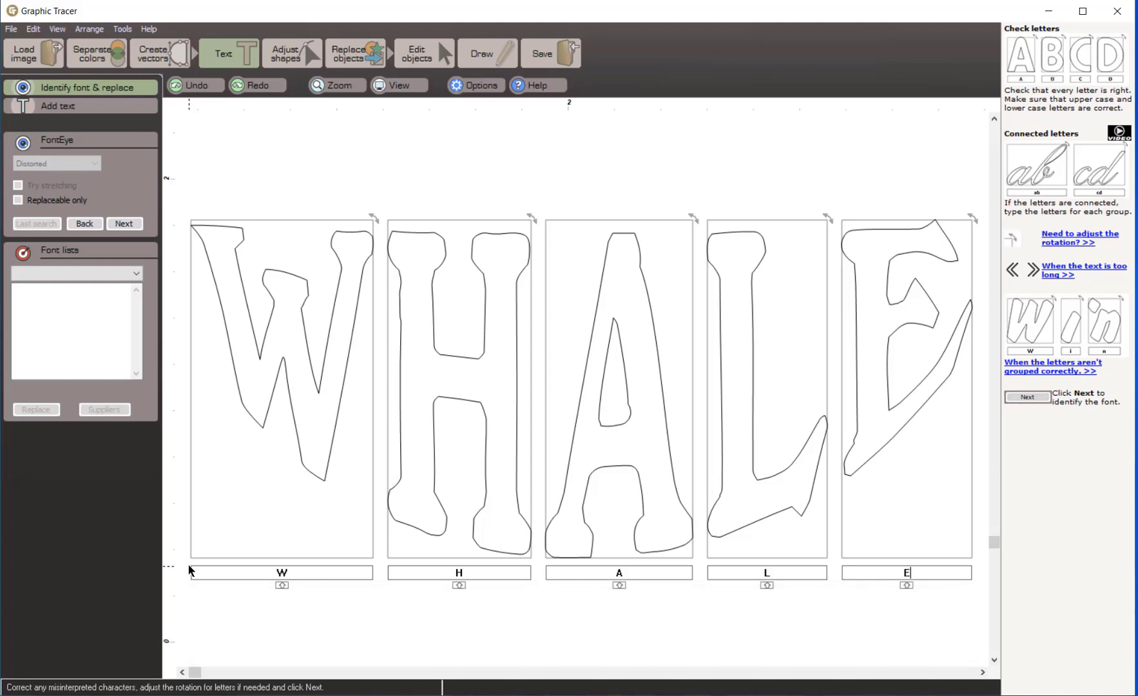
click(122, 219)
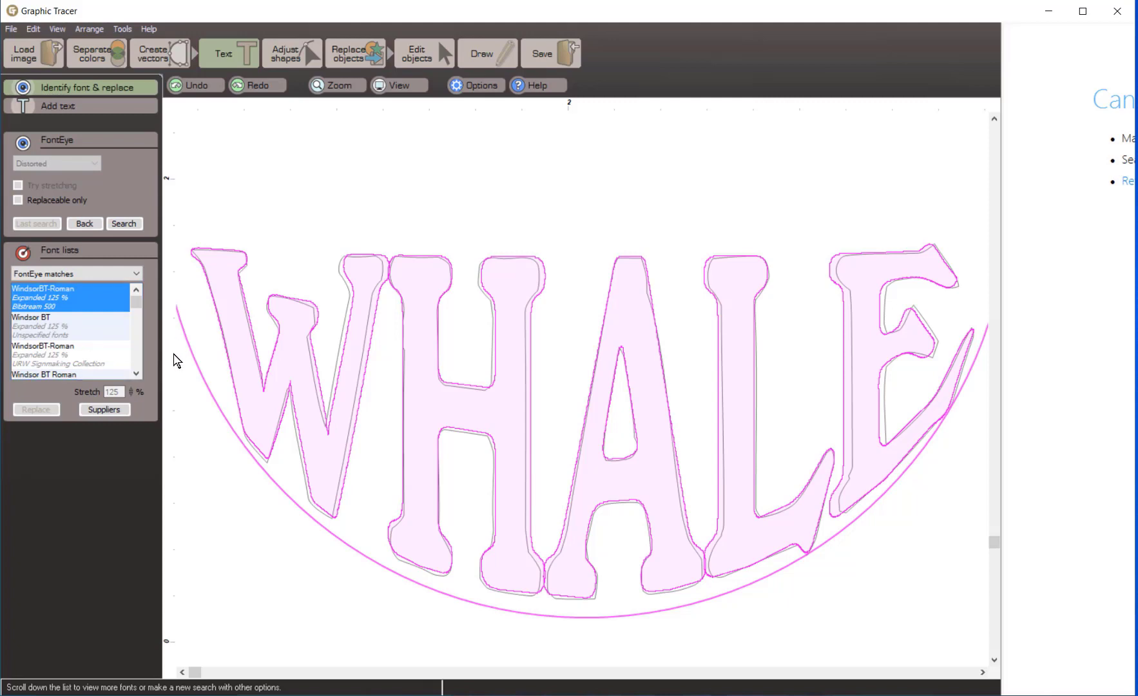
Step: Choose the replaceable Windsor BT Roman from Corel 9 fonts among the font matches for WHALE
click(136, 374)
click(136, 374)
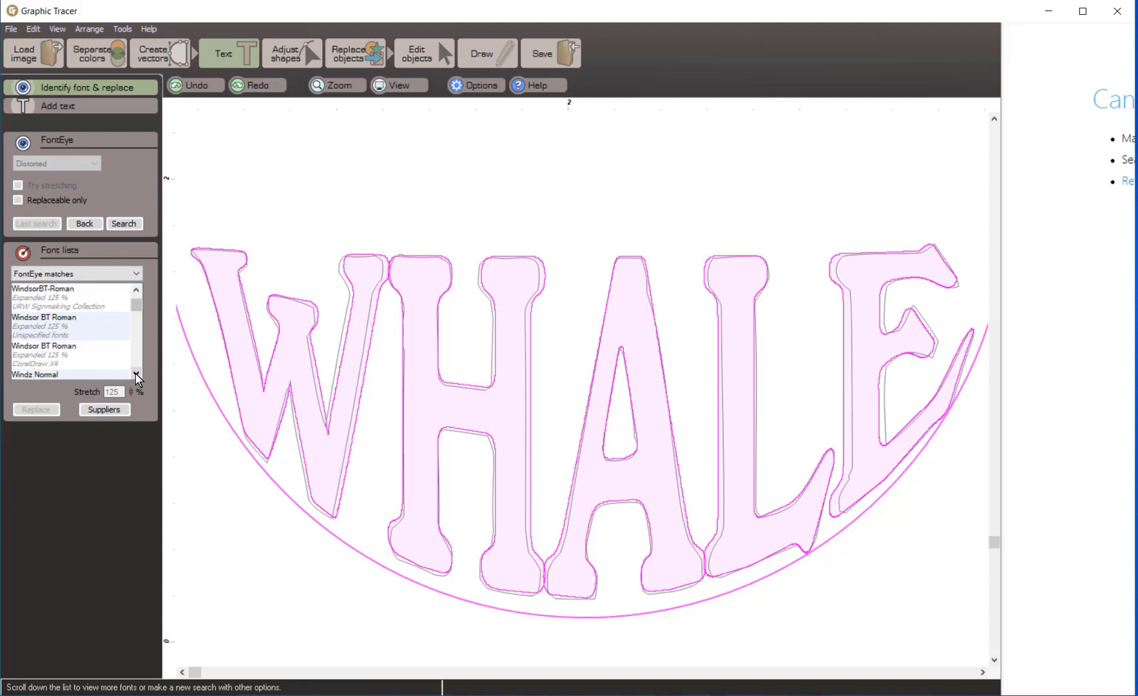
click(135, 374)
click(135, 373)
click(136, 373)
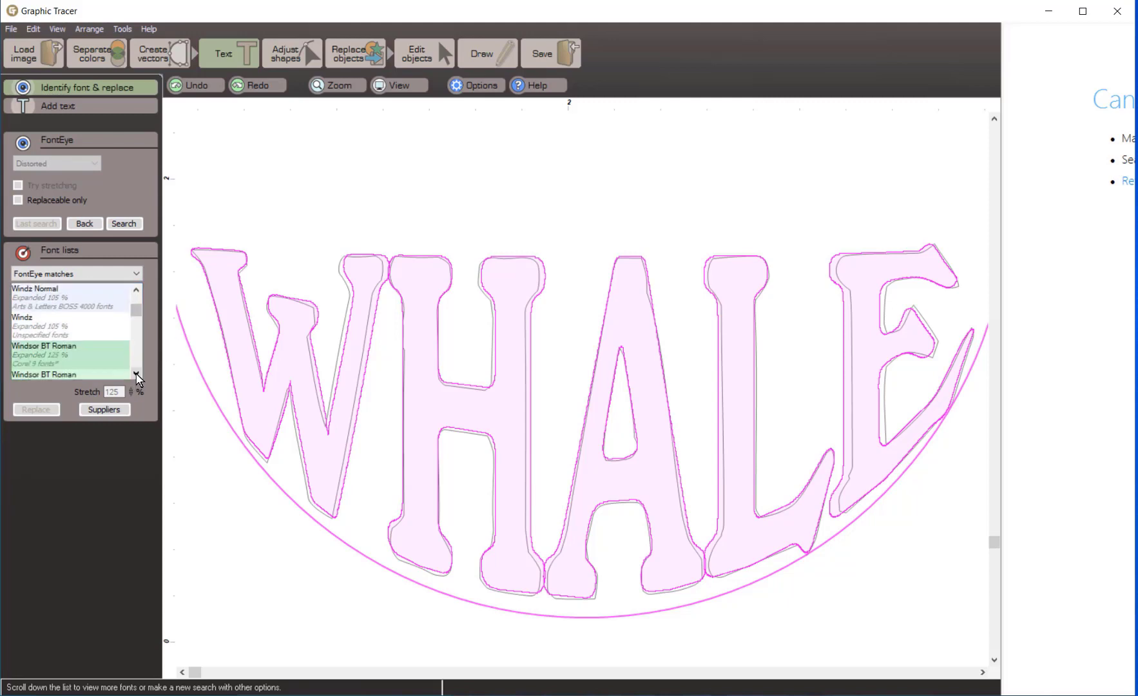
click(136, 373)
click(45, 325)
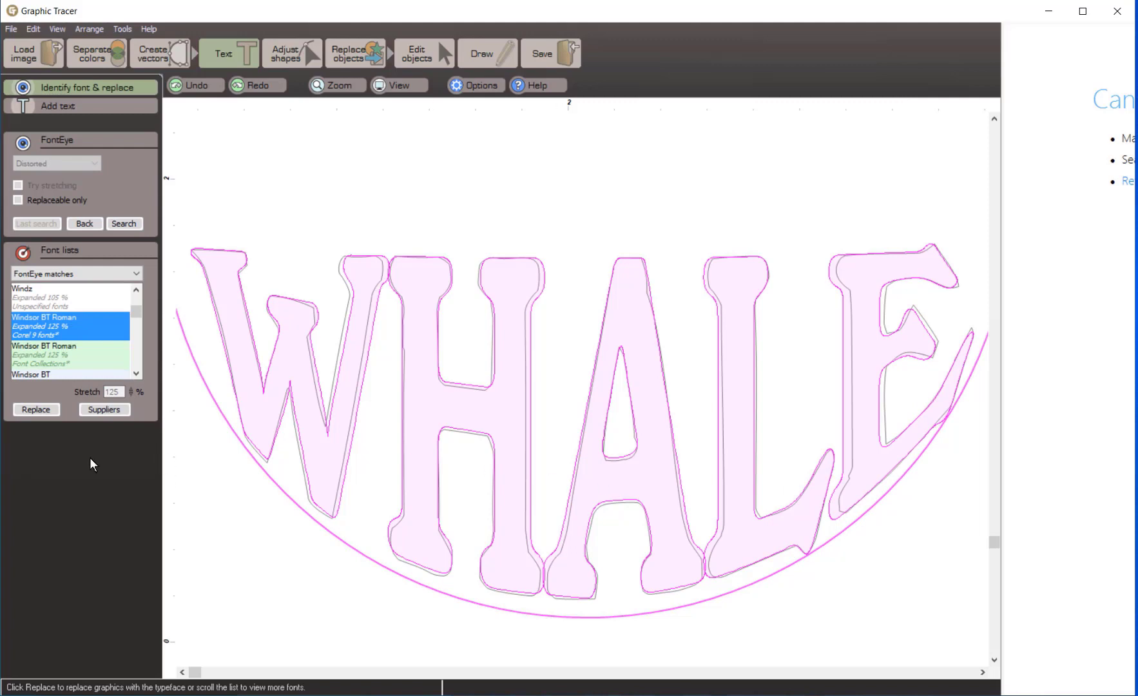
Step: Fit Windsor BT Roman to the WHALE outline with a 117 % stretch and a slightly lowered arc side, and replace the traced letters
click(130, 395)
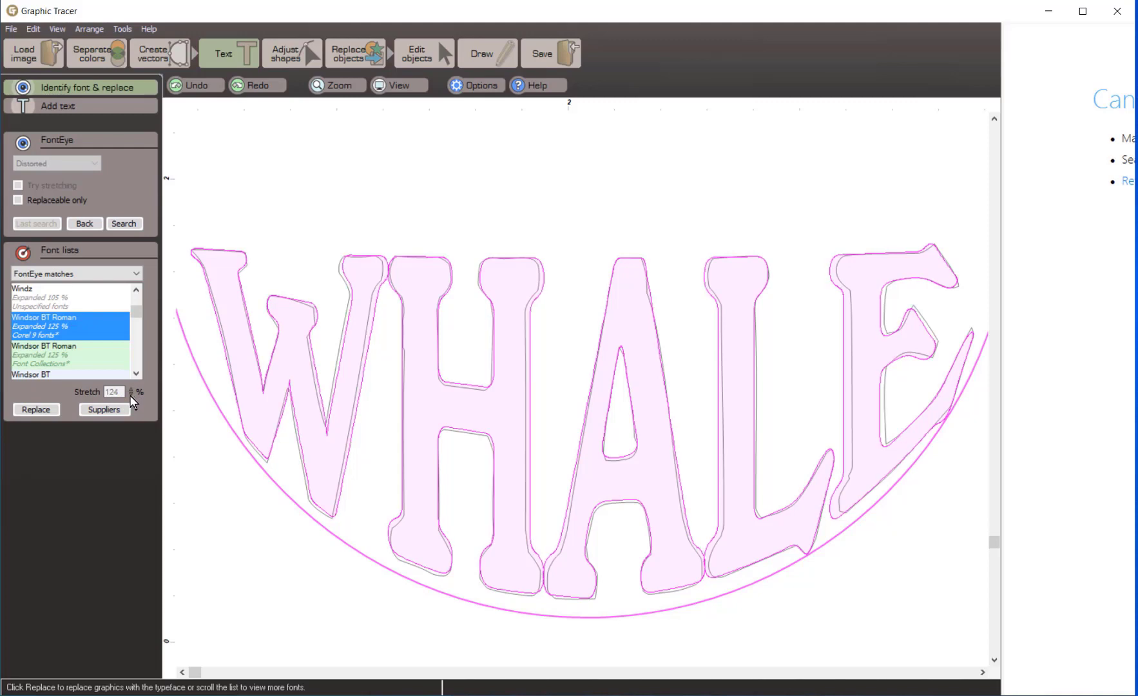
click(130, 395)
click(131, 395)
click(131, 394)
click(131, 395)
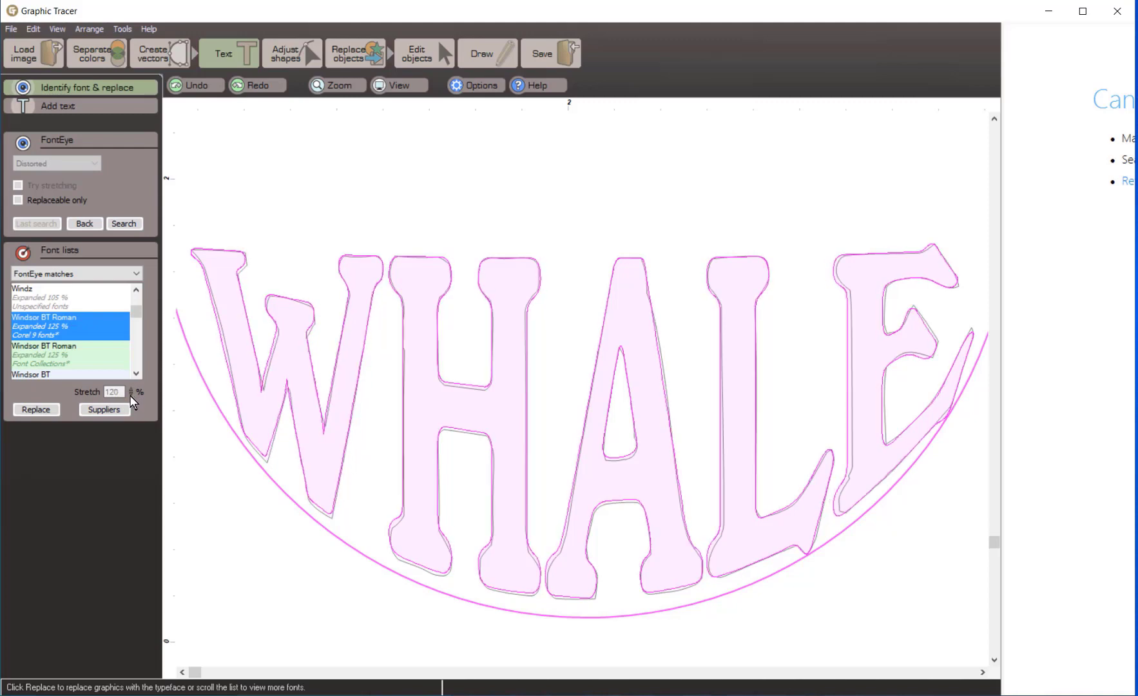
click(131, 395)
click(131, 395)
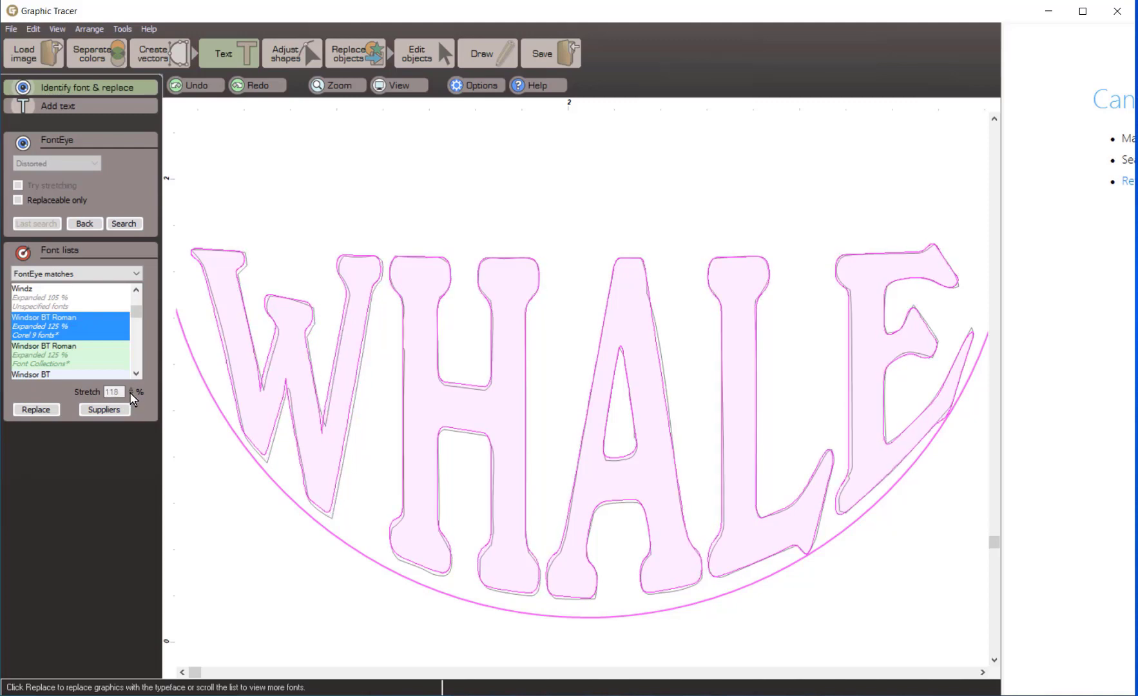
click(130, 395)
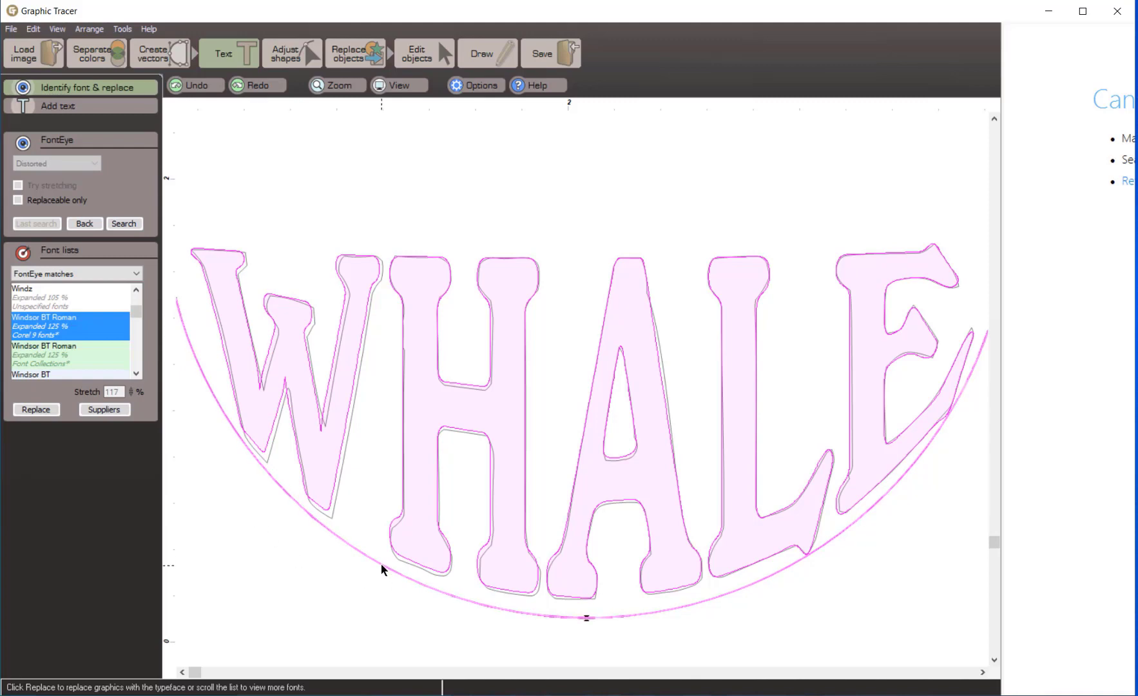
drag(381, 564, 381, 569)
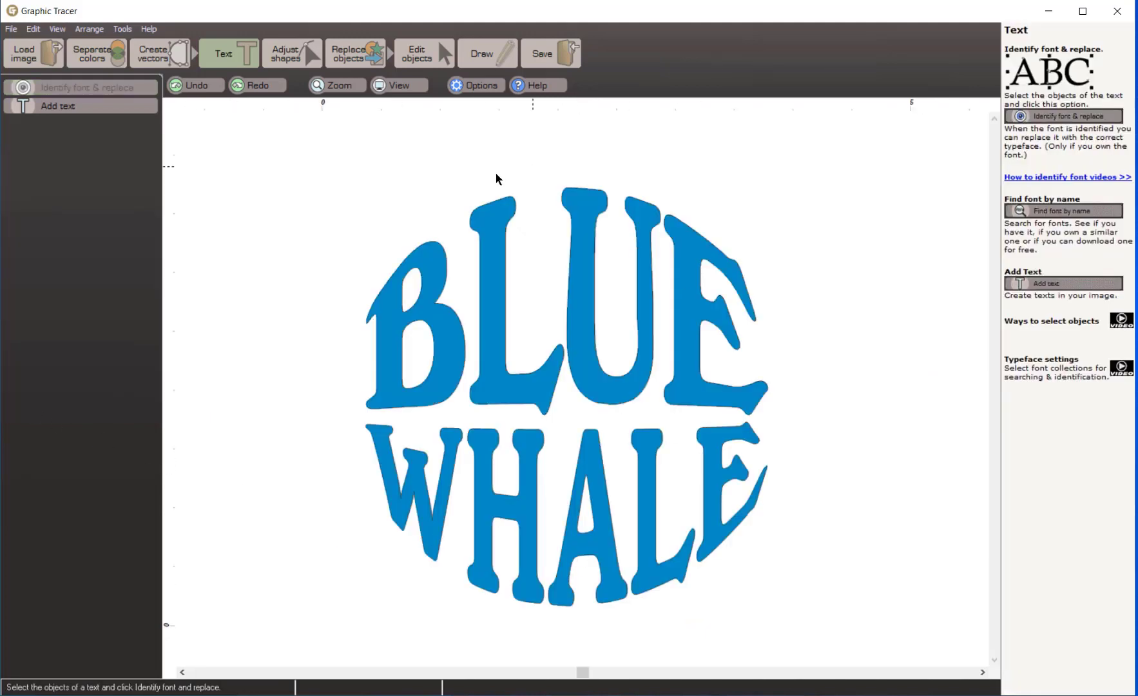
Step: Open the save and export options for the finished BLUE WHALE logo
click(545, 52)
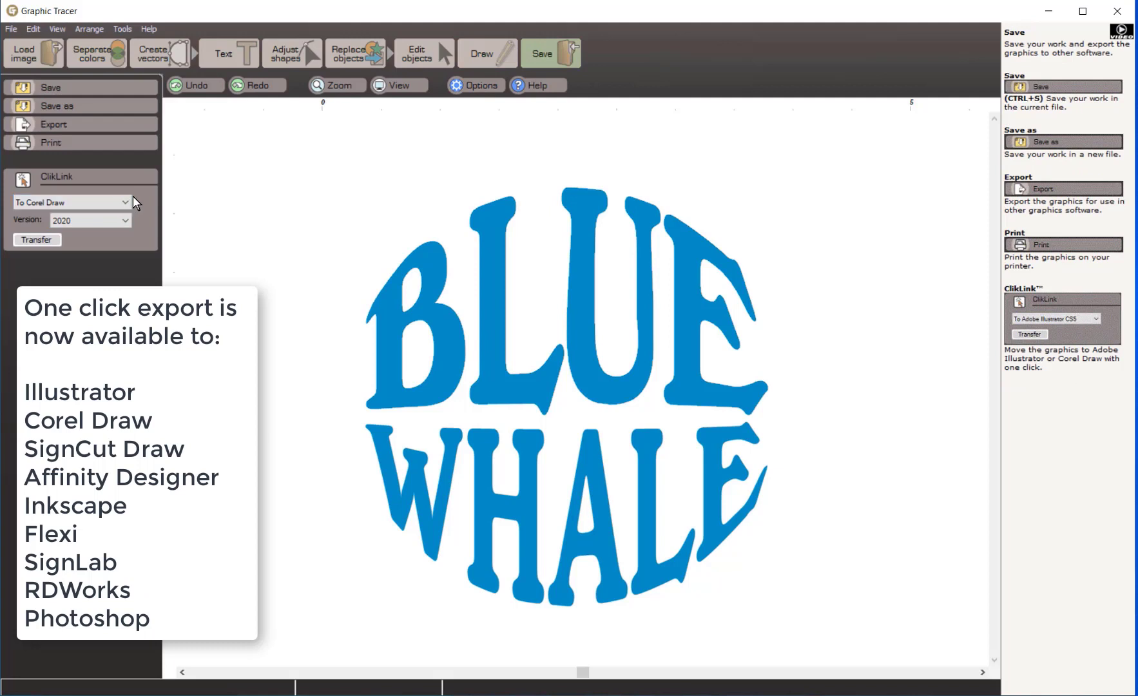